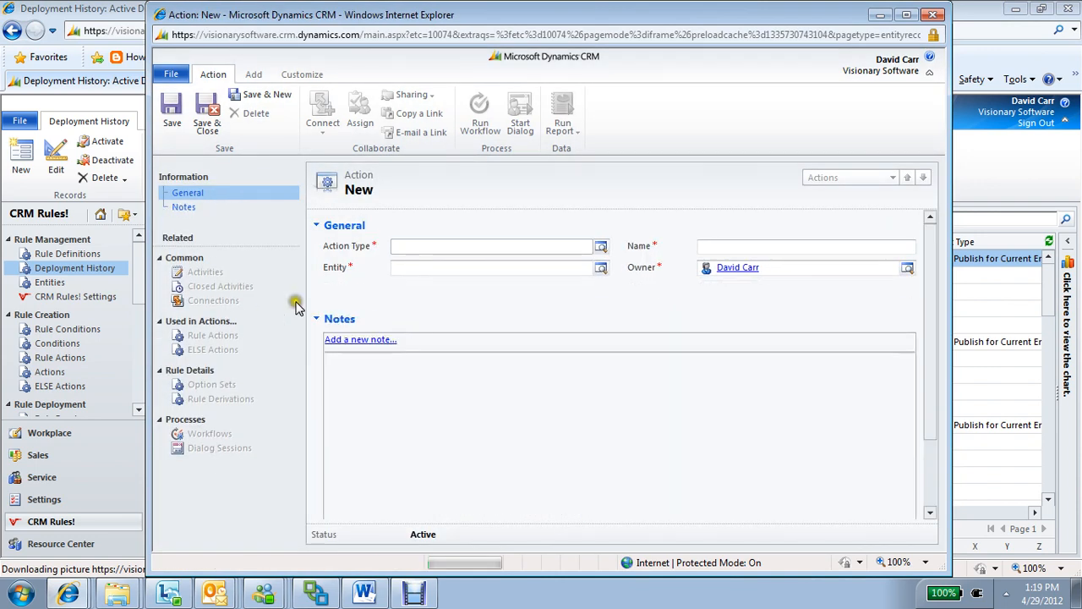
Set the new action's Action Type to Hide Field
click(601, 248)
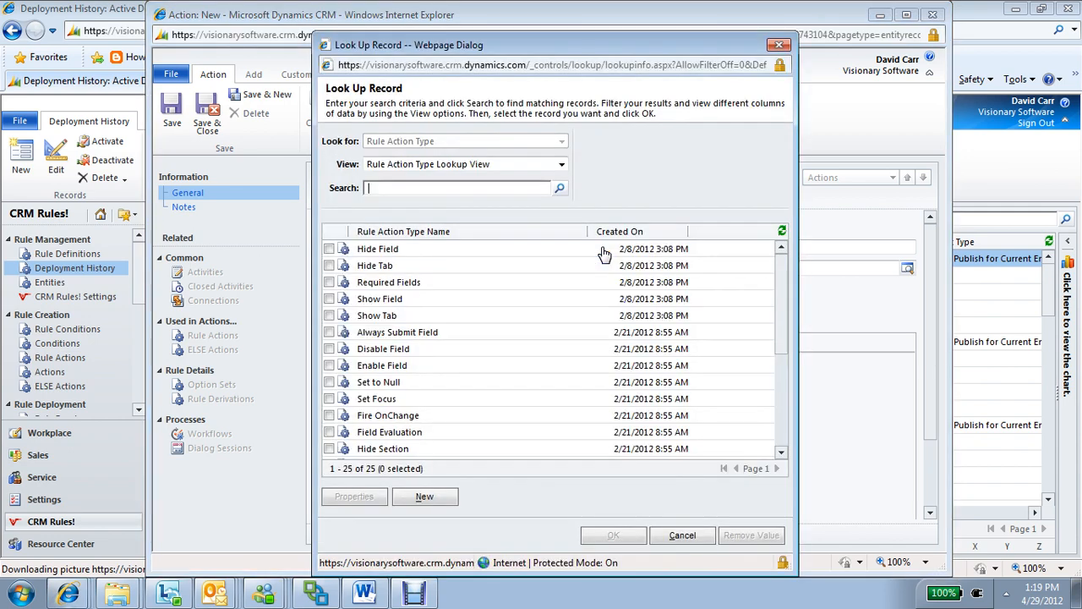
click(511, 252)
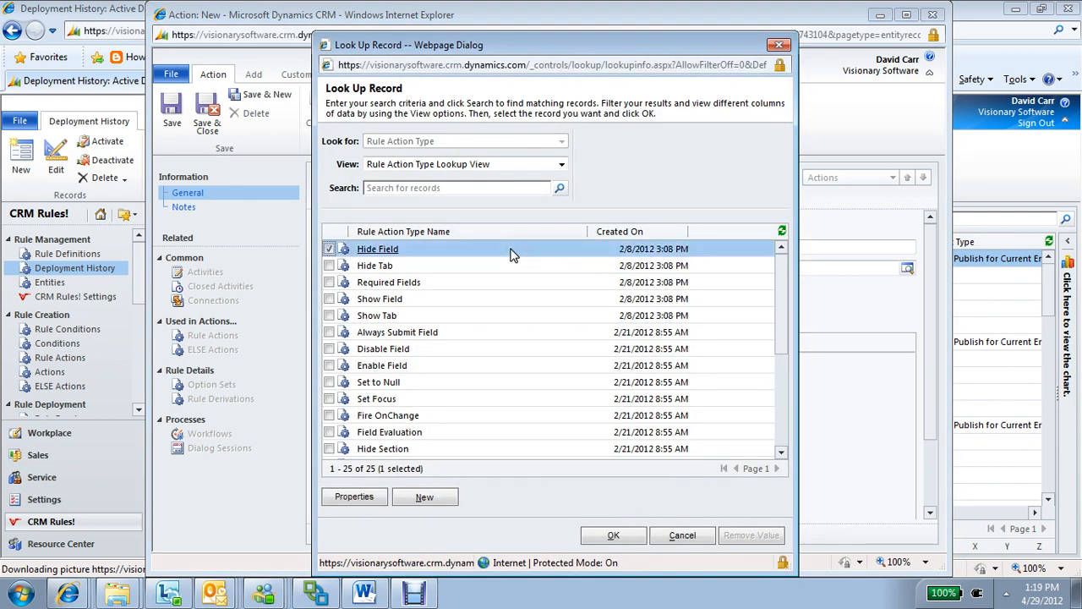
click(632, 538)
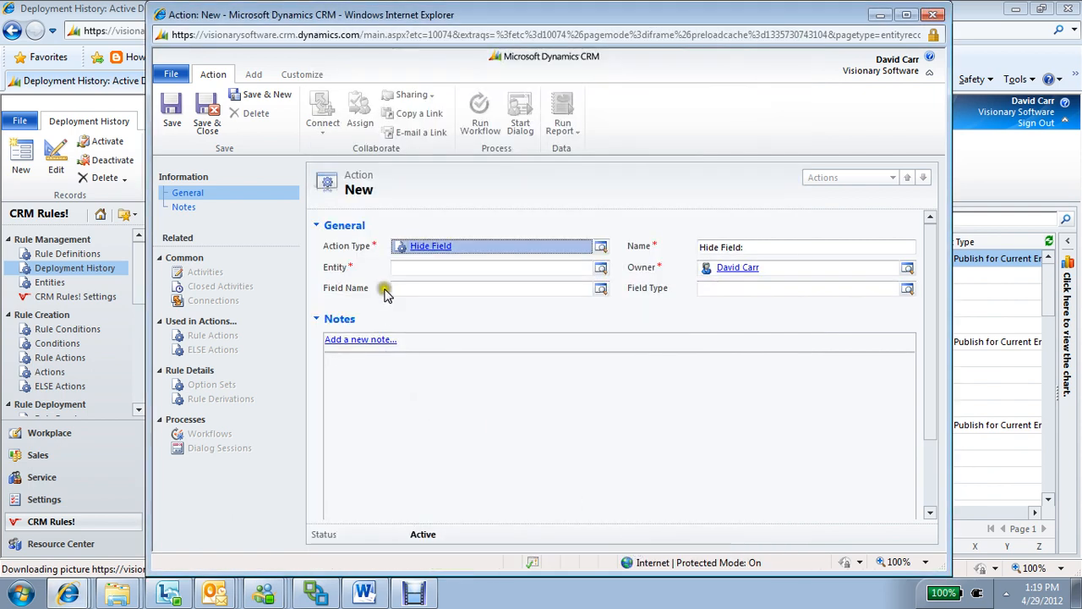
click(460, 288)
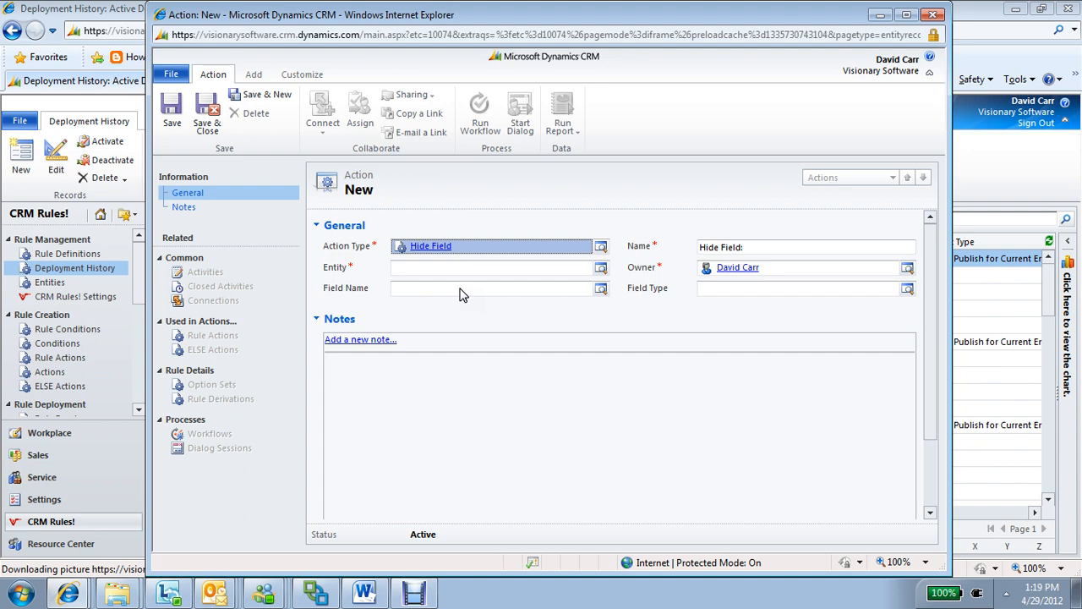
Change the new action's Action Type to Hide Tab
click(601, 246)
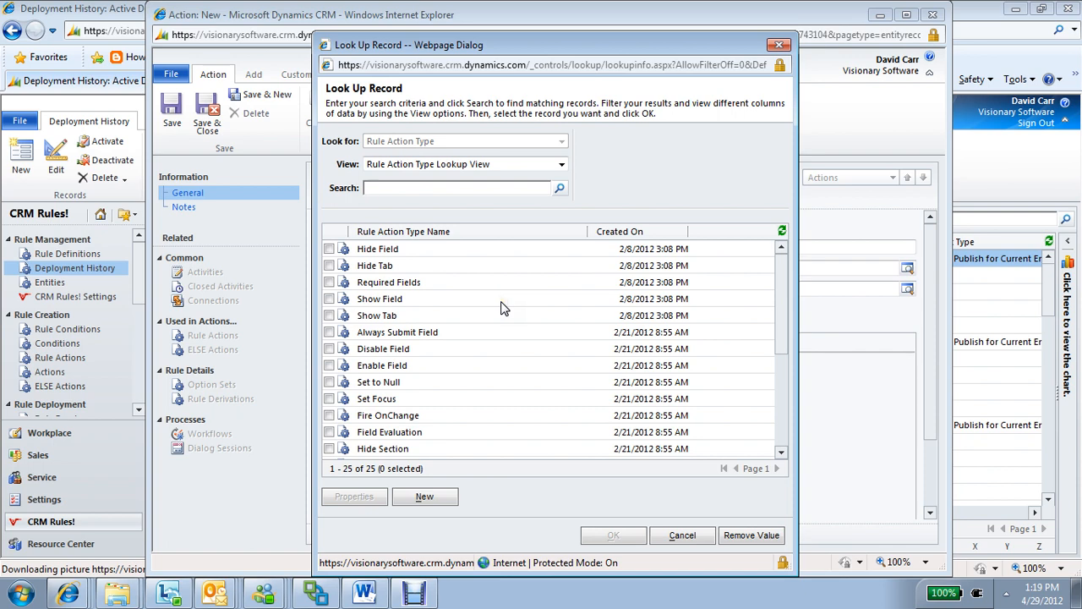
click(498, 268)
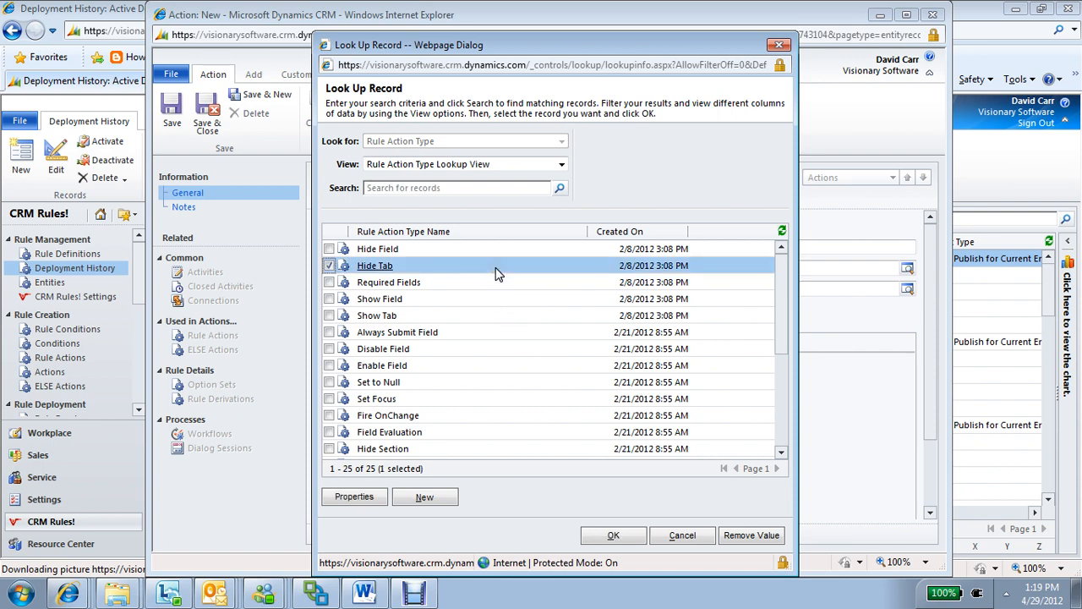
click(614, 533)
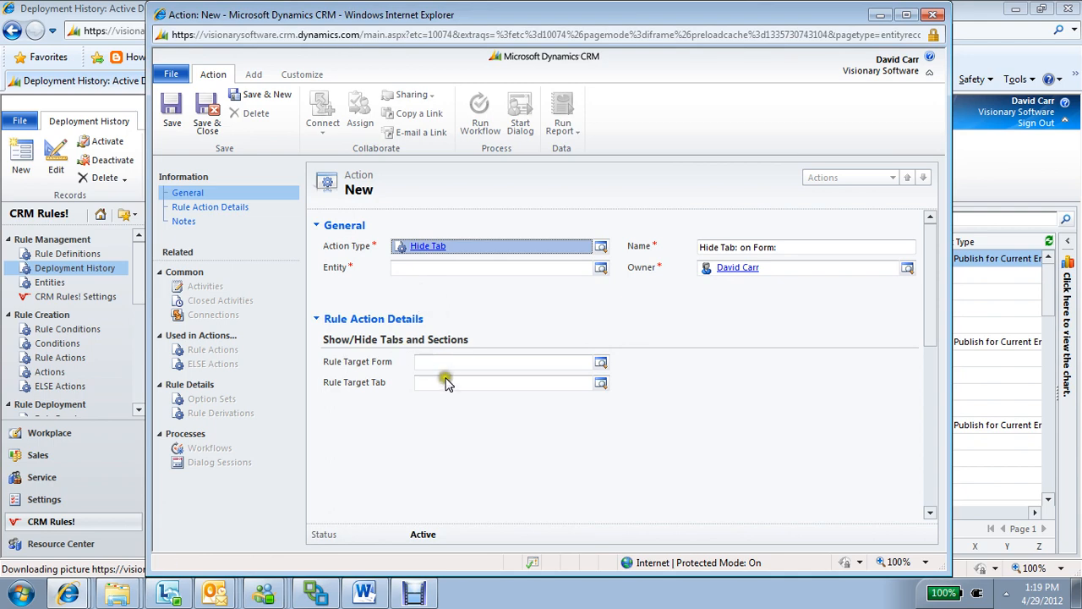
Change the new action's Action Type to Hide Section
click(601, 248)
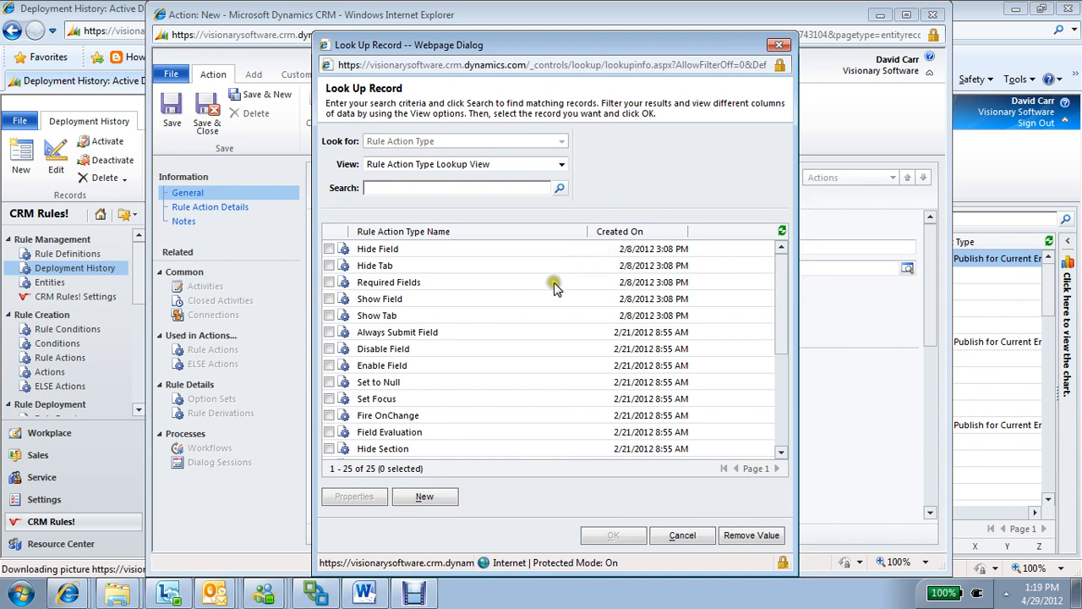
click(501, 449)
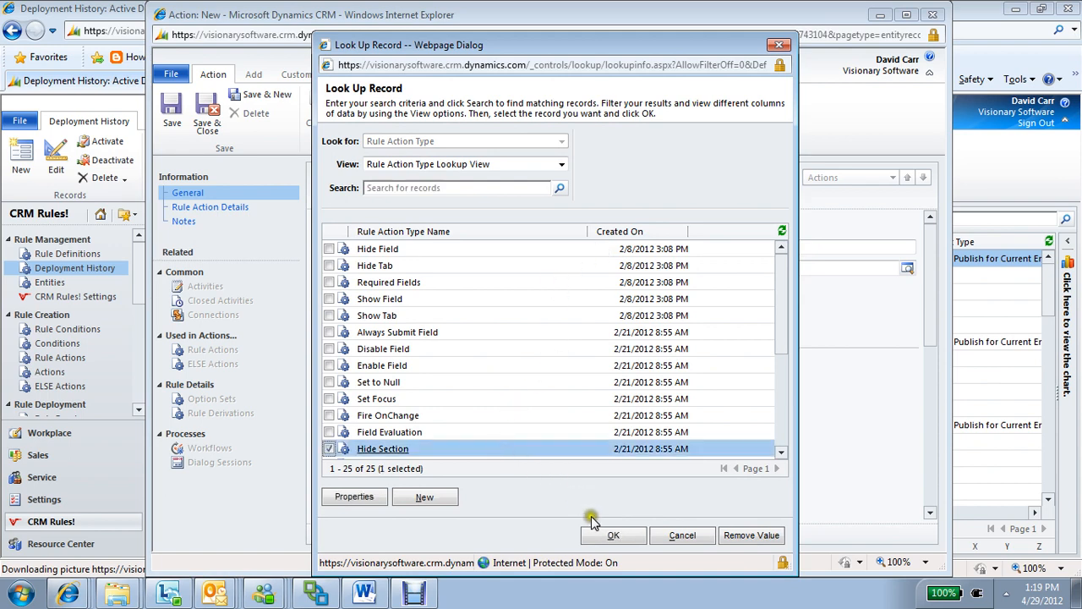
click(614, 536)
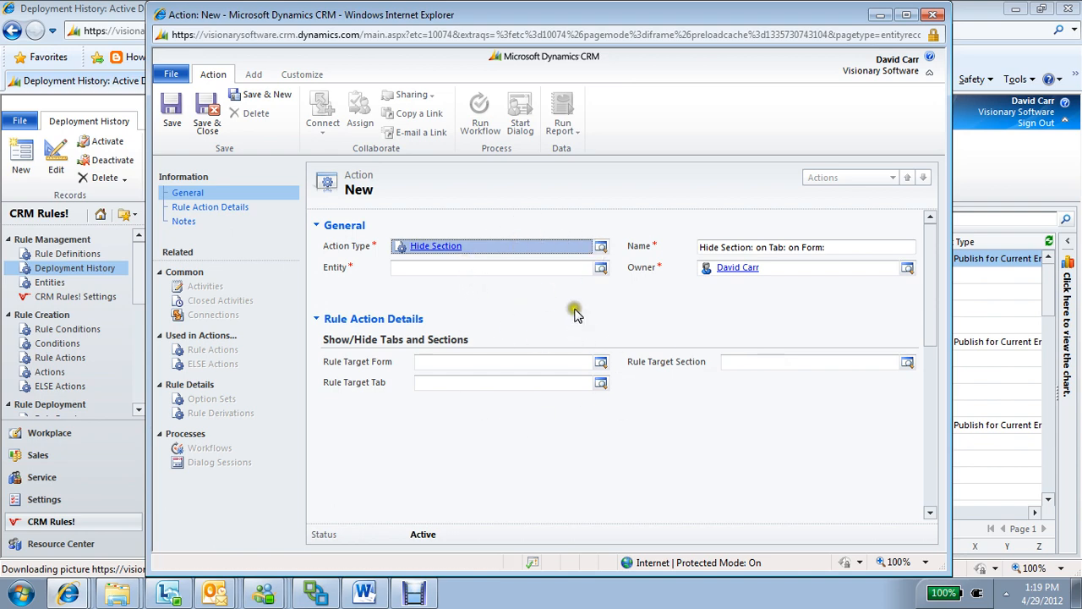
Look up the available action types and examine Required Fields, Always Submit Field, Disable Field and Enable Field
click(600, 247)
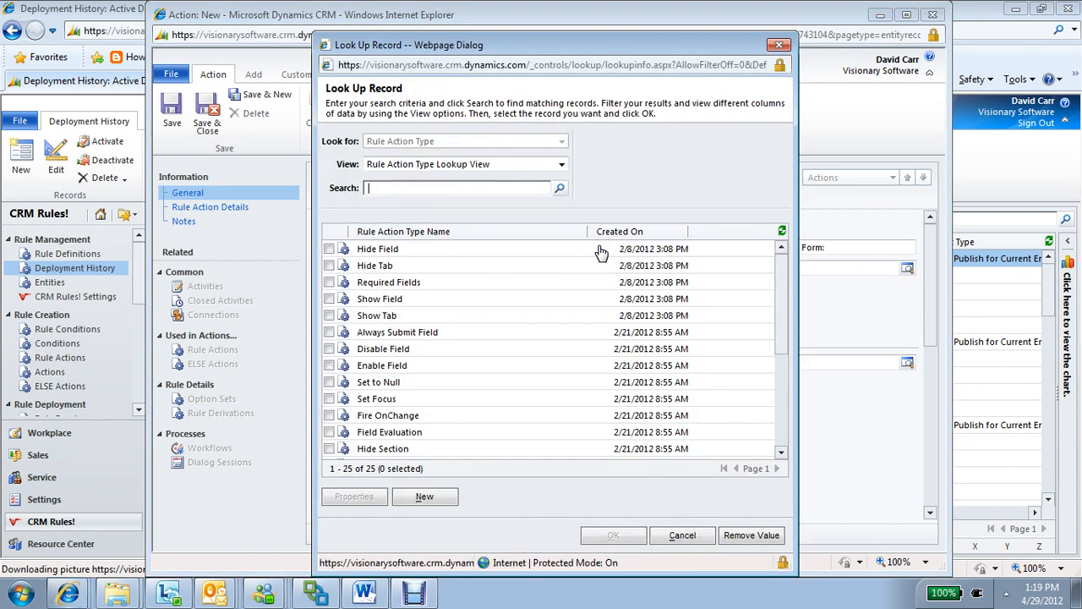
click(472, 288)
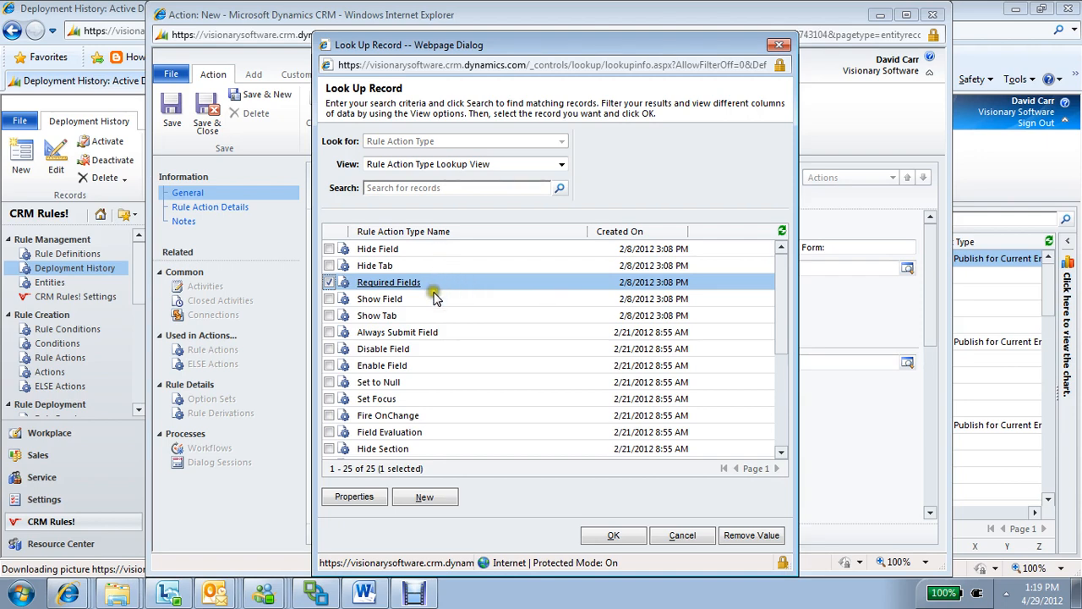
click(463, 334)
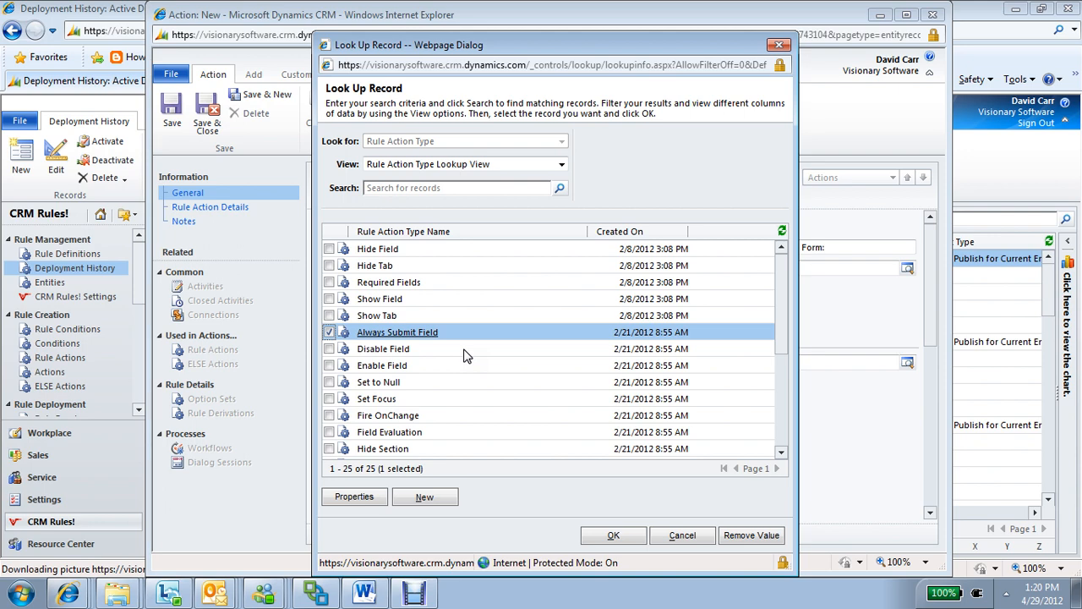
click(465, 356)
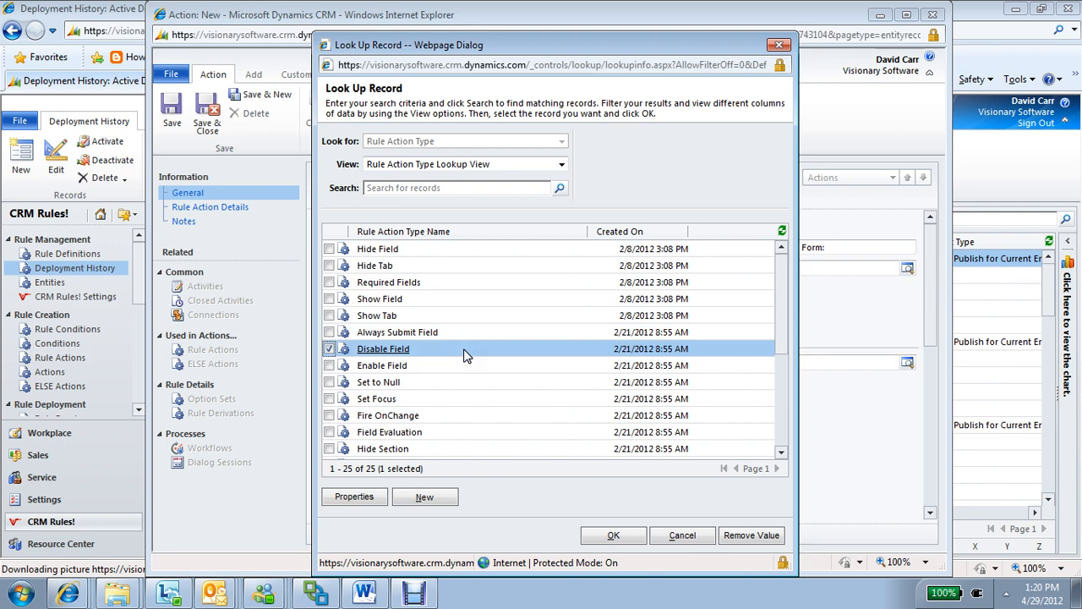
click(463, 355)
click(463, 366)
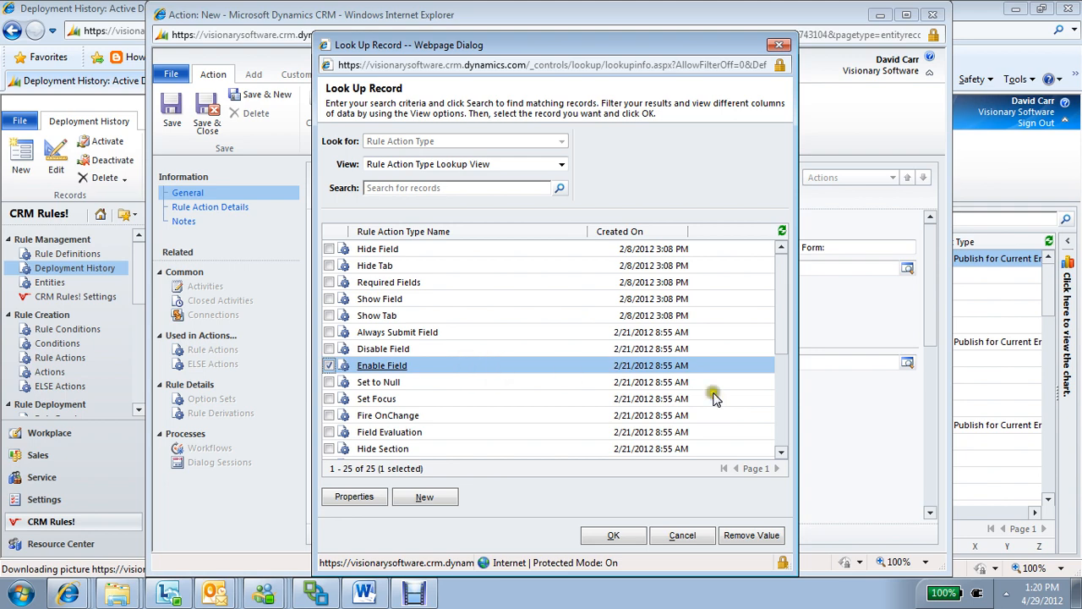
Examine the Set Focus, Field Evaluation, Fire OnChange, Expand Tab, RUN RULE!, Run Workflow and Set to Null action types
drag(782, 346, 782, 385)
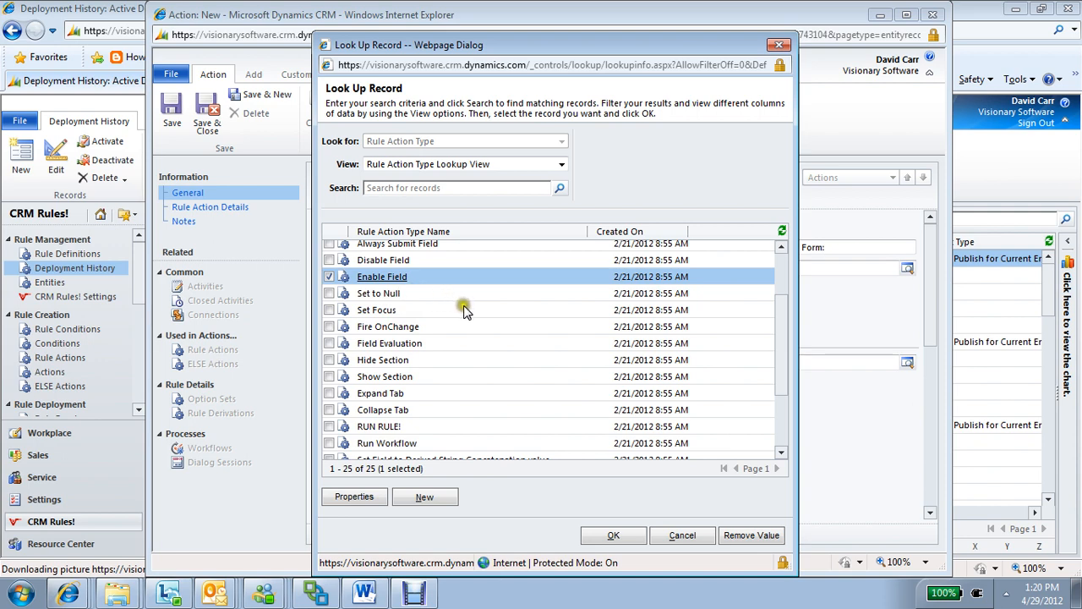
drag(783, 320, 781, 336)
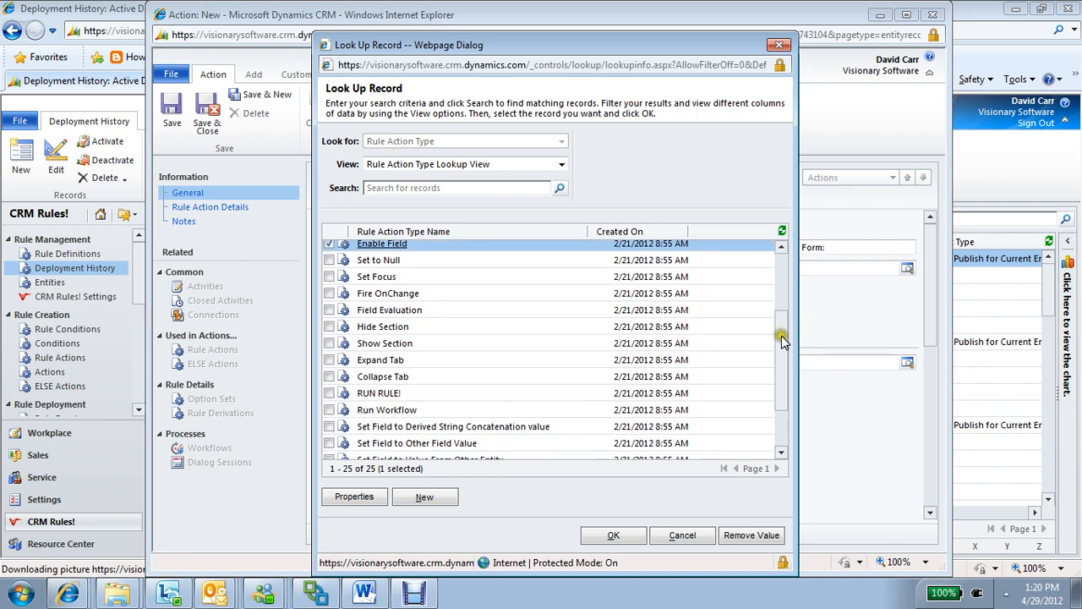
click(559, 283)
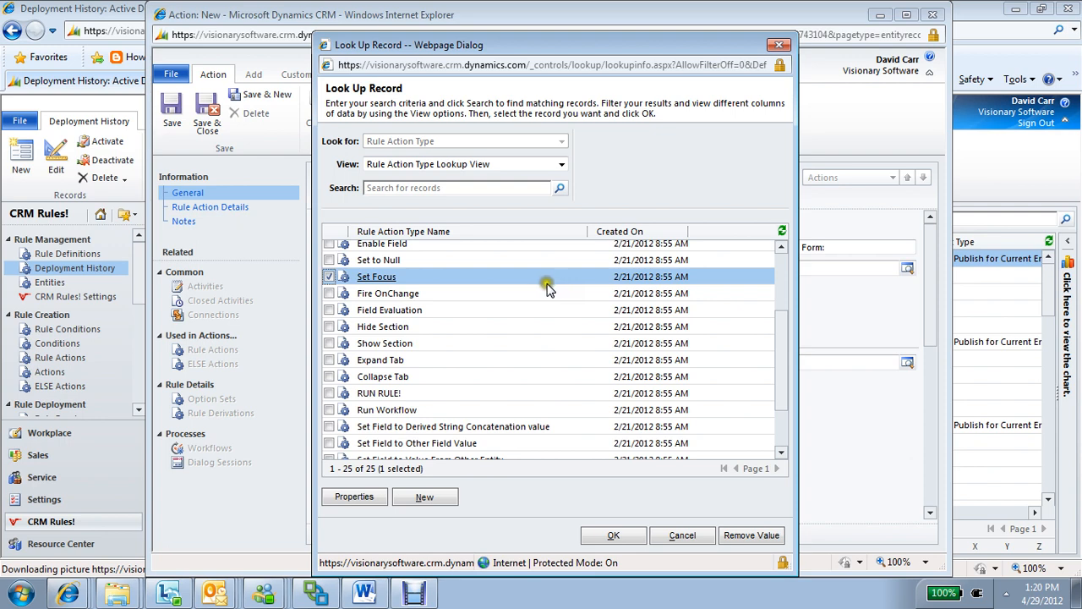
click(487, 314)
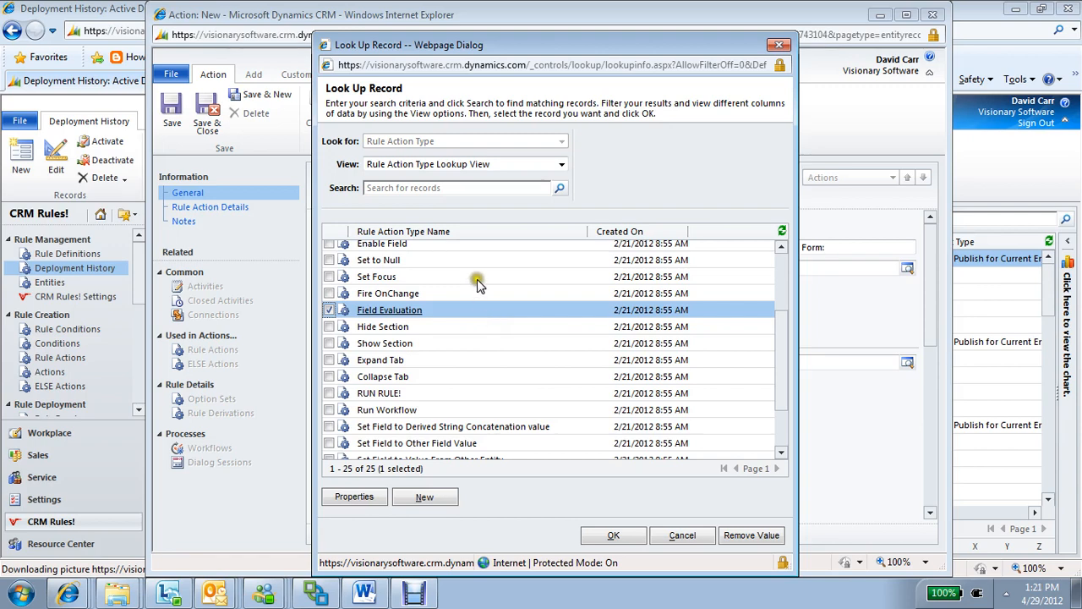
click(477, 280)
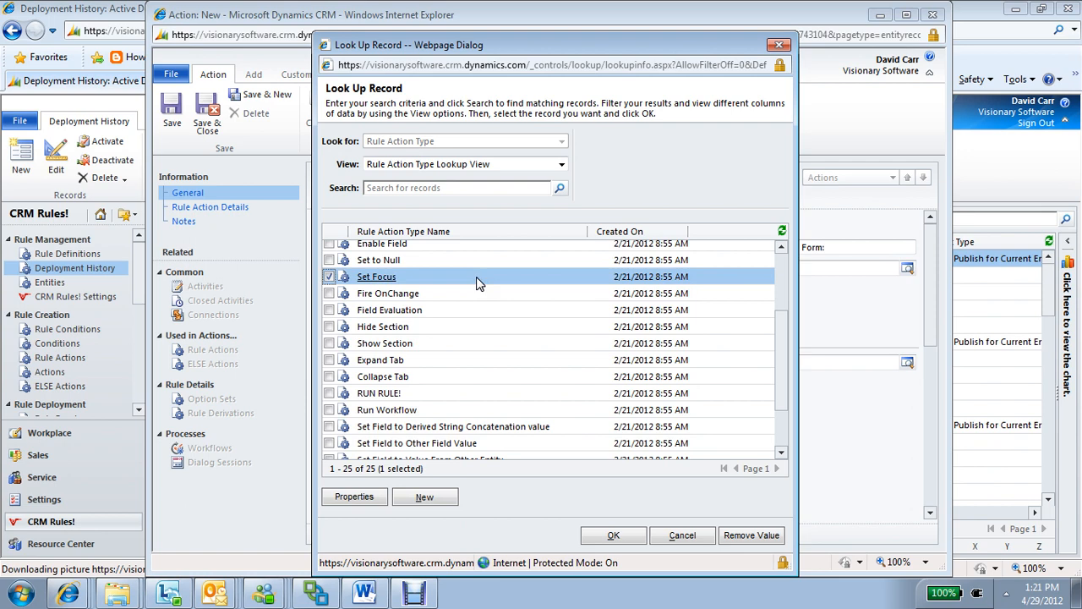
click(468, 295)
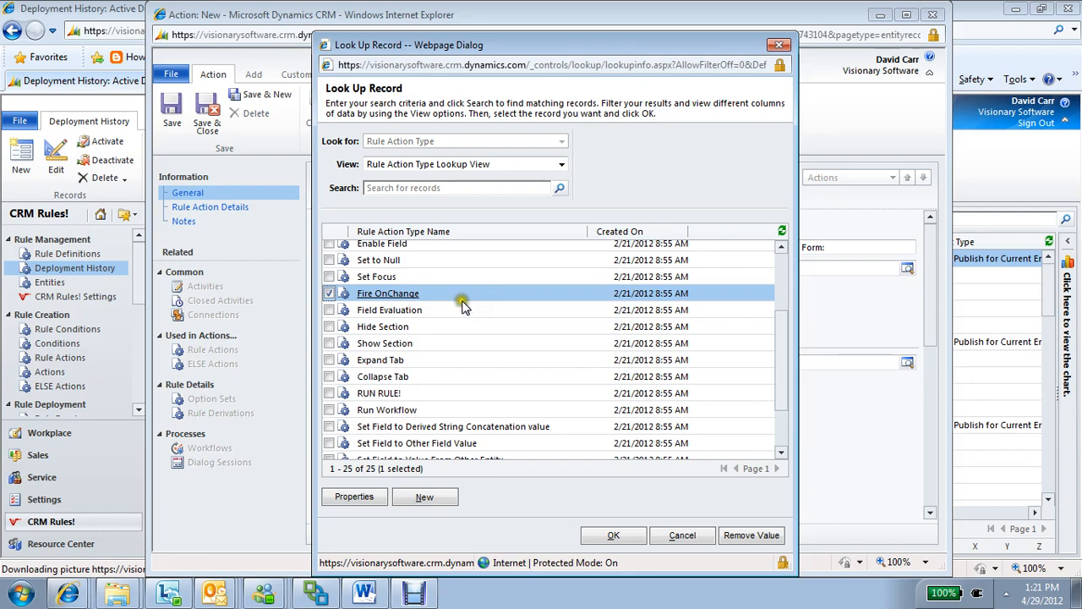
click(448, 363)
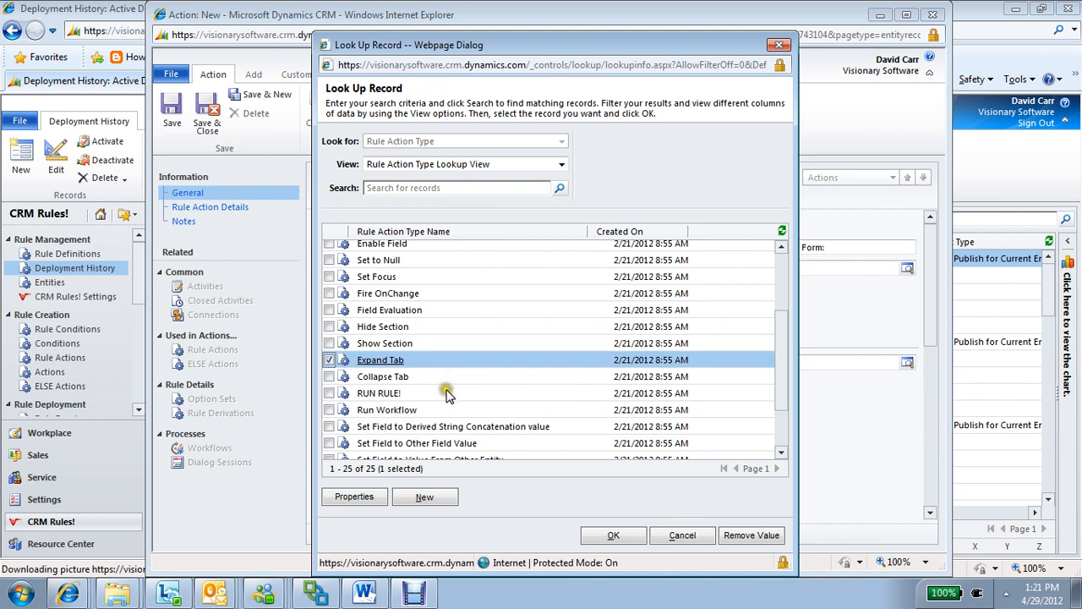
click(447, 395)
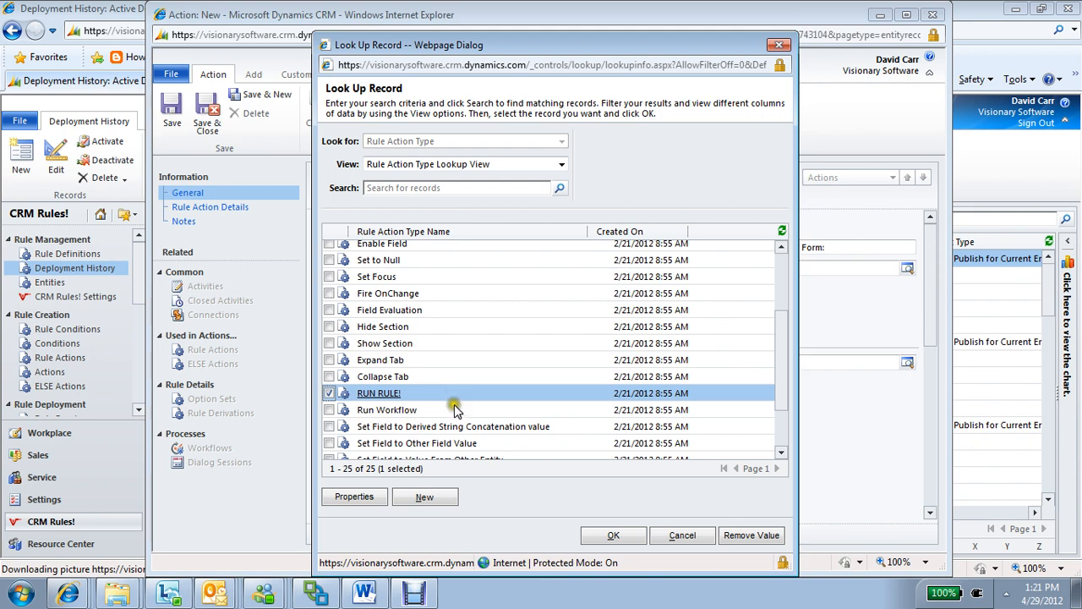
click(458, 411)
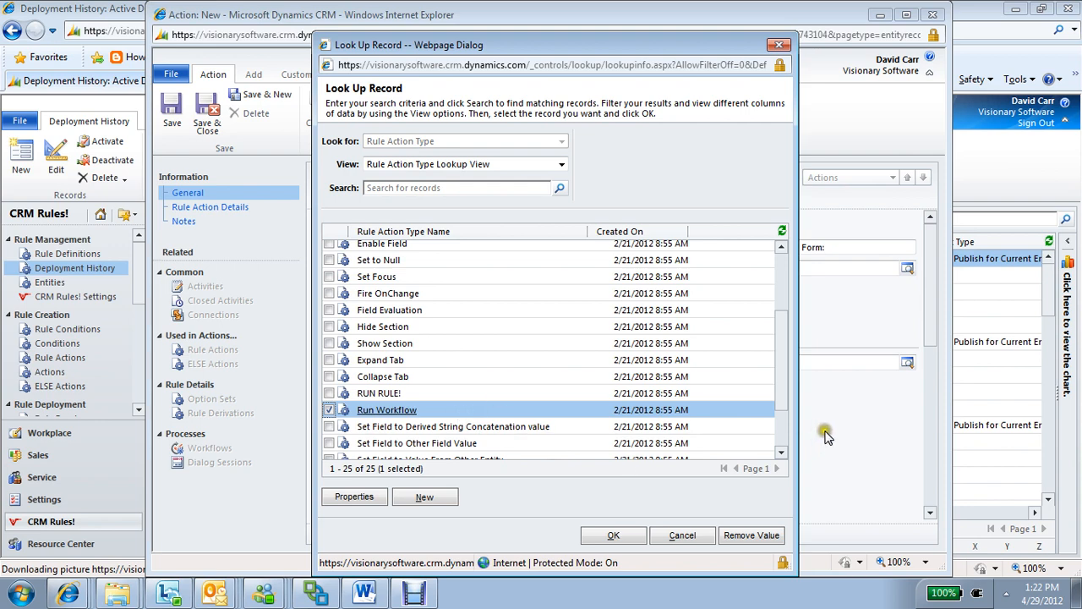
click(432, 261)
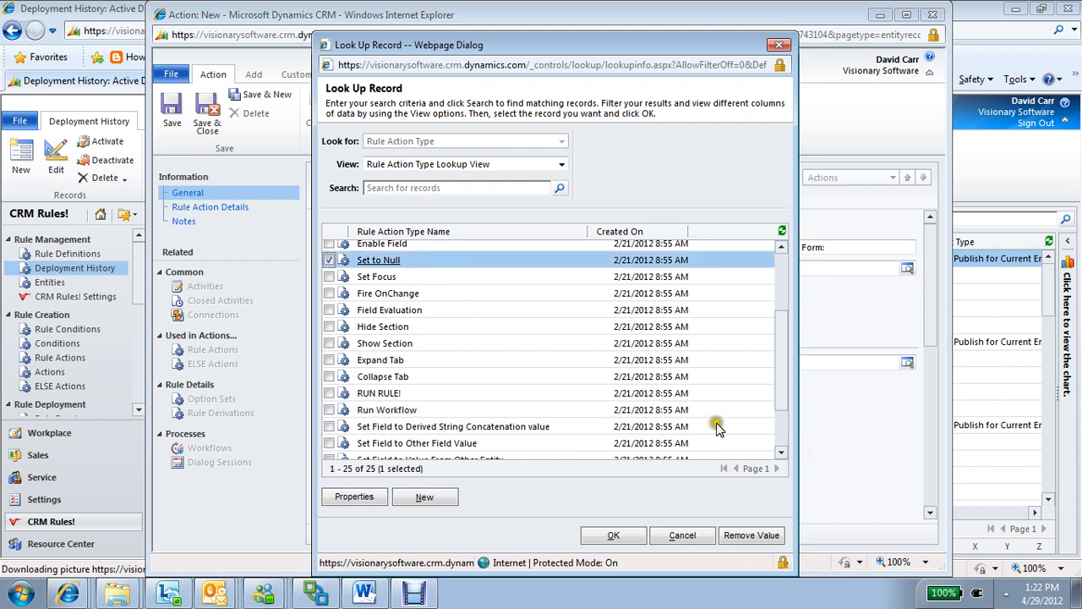
Examine the action types that set field values from different sources, plus Set Option Set List and Format Phone Number
click(782, 453)
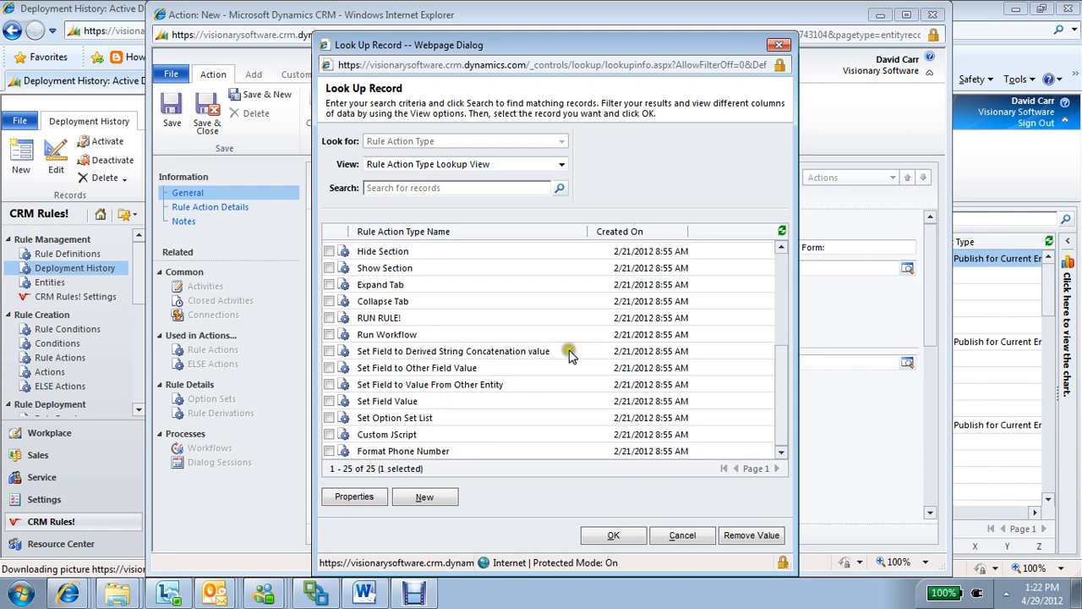
click(456, 404)
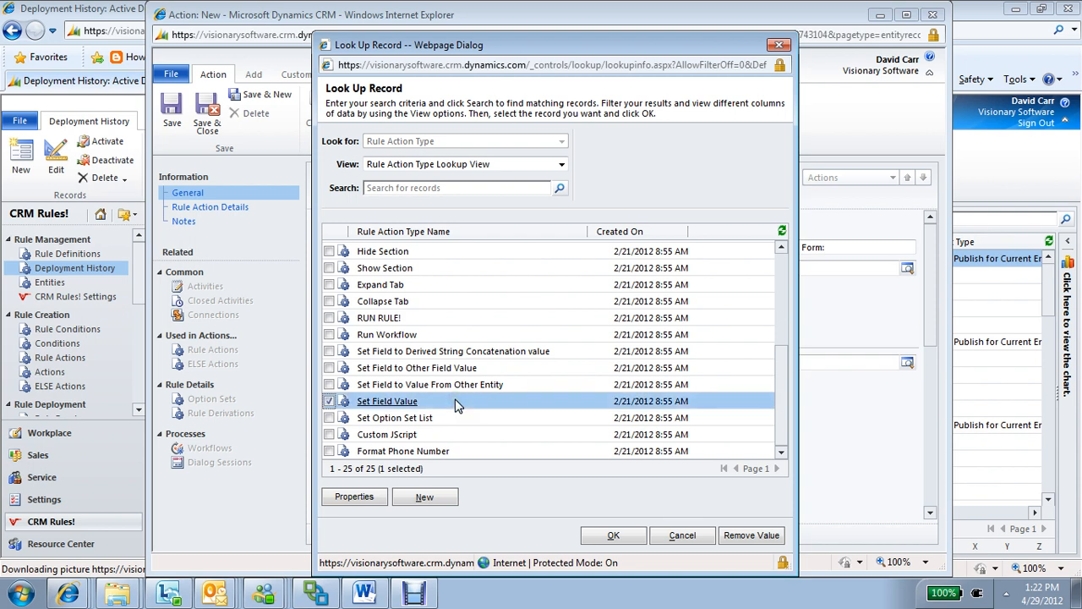
click(510, 369)
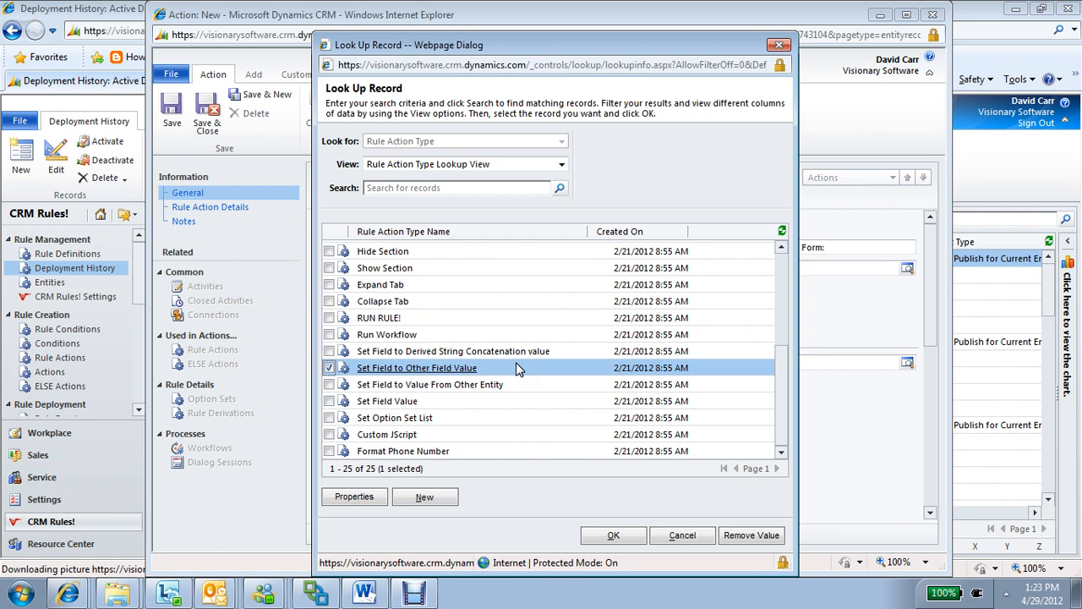
click(570, 353)
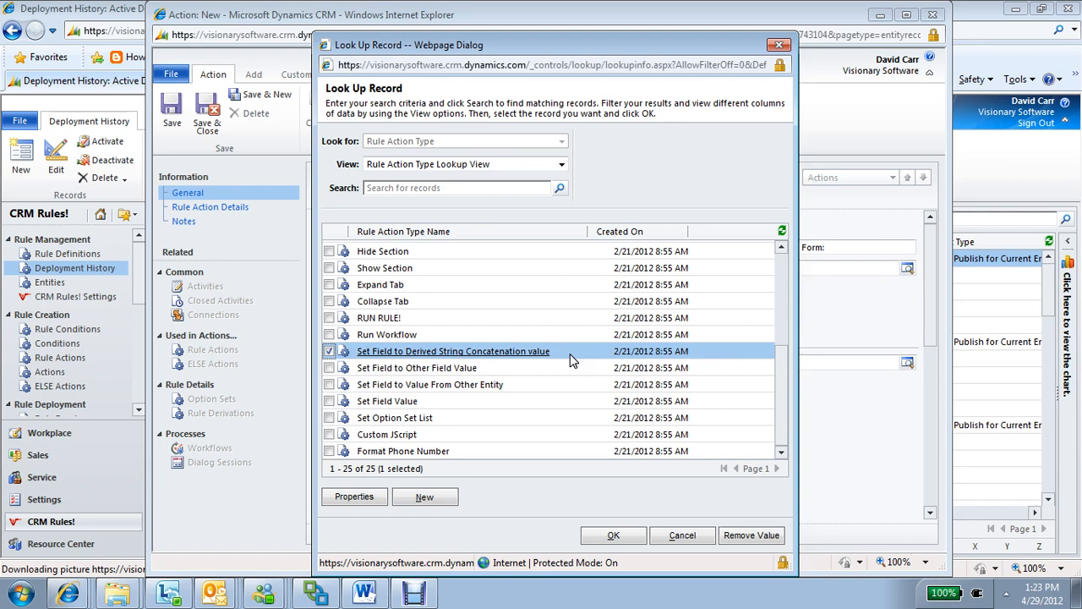
click(538, 391)
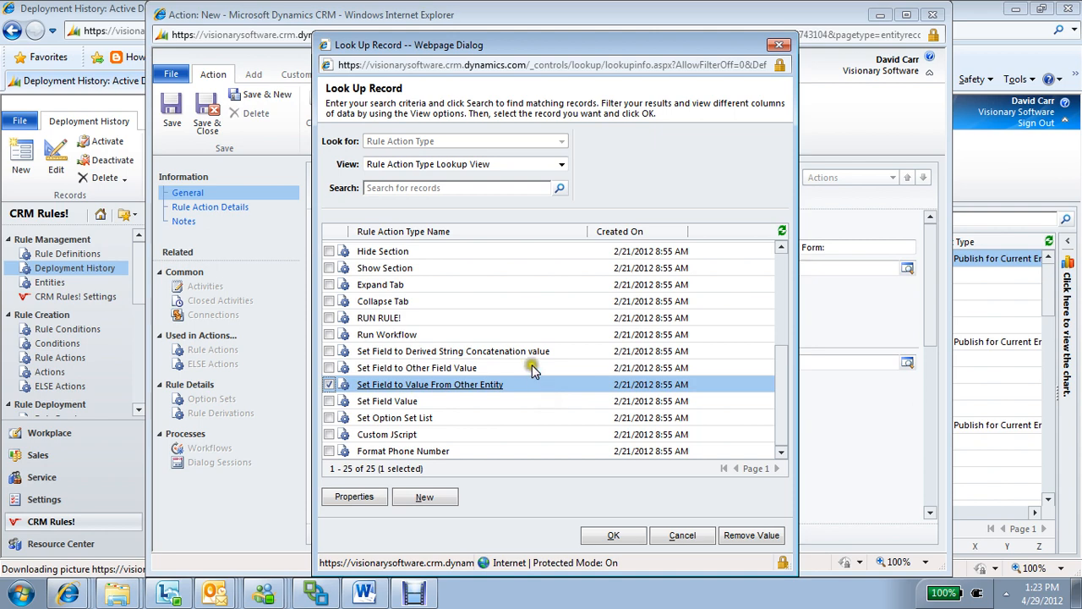
click(532, 368)
click(532, 385)
click(474, 422)
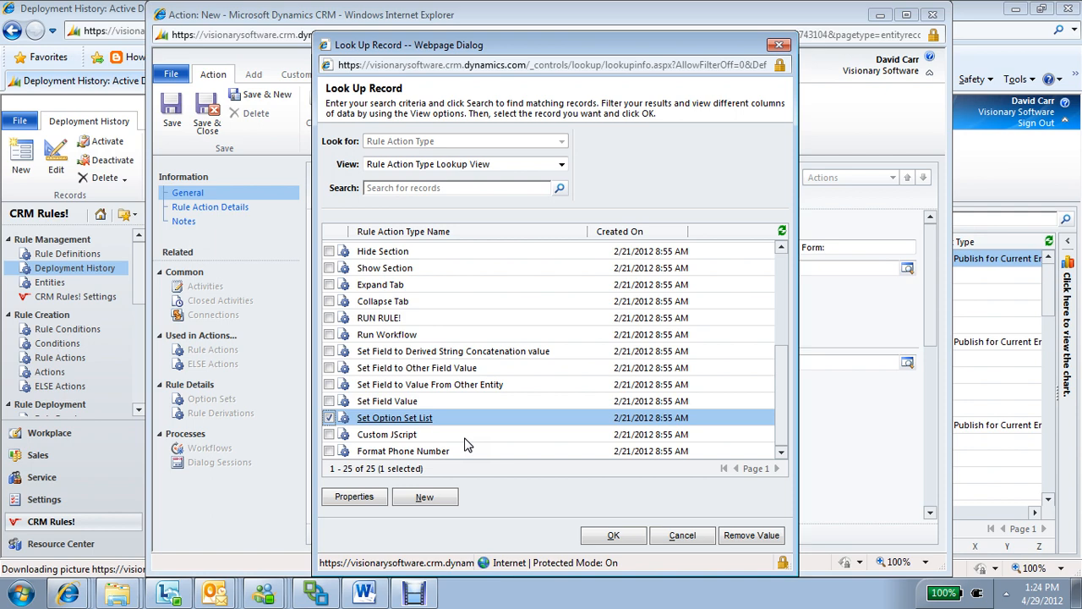
click(463, 454)
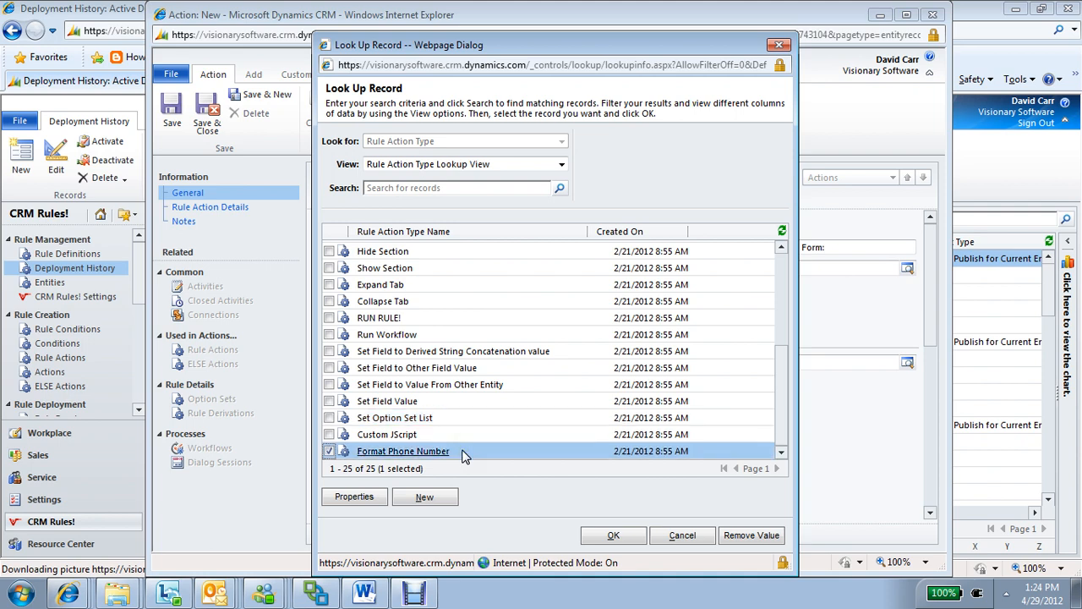
Set the new action's Action Type to Set Field to Value From Other Entity and its Entity to Contact
click(539, 385)
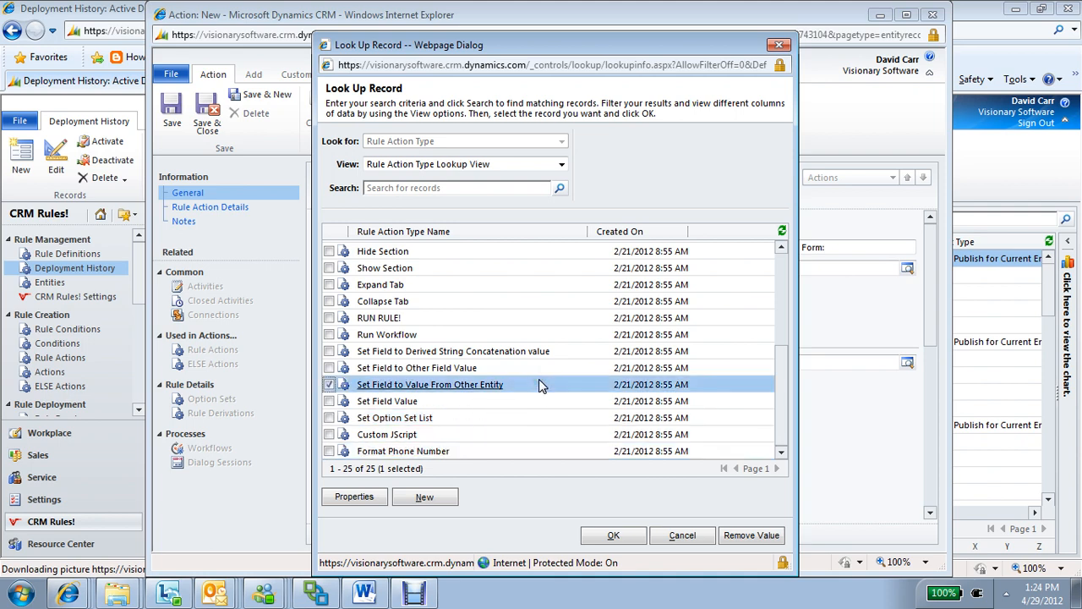
click(609, 536)
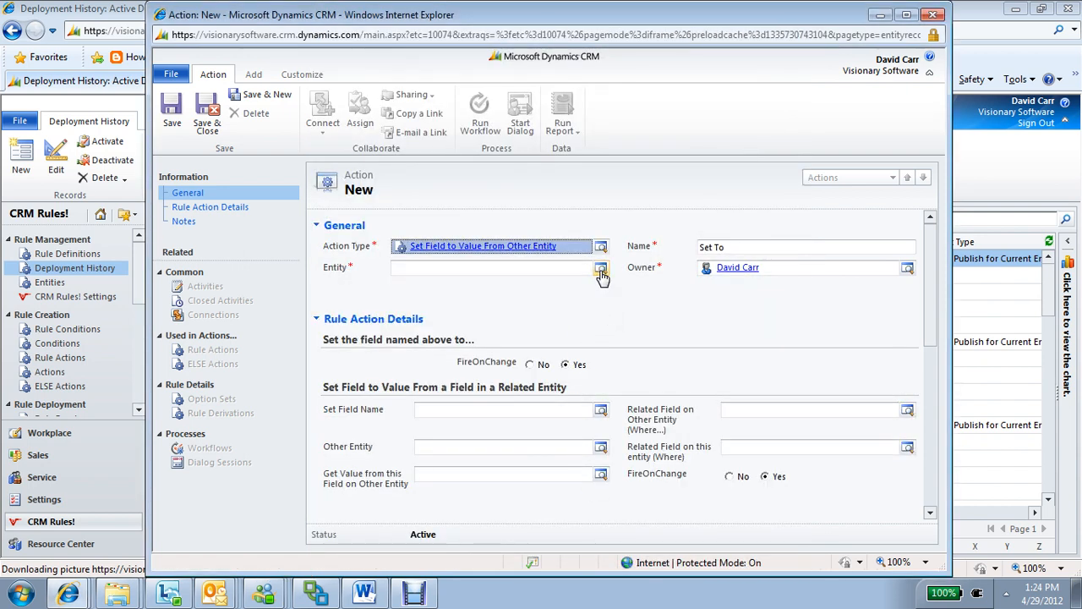
click(560, 275)
text(contact)
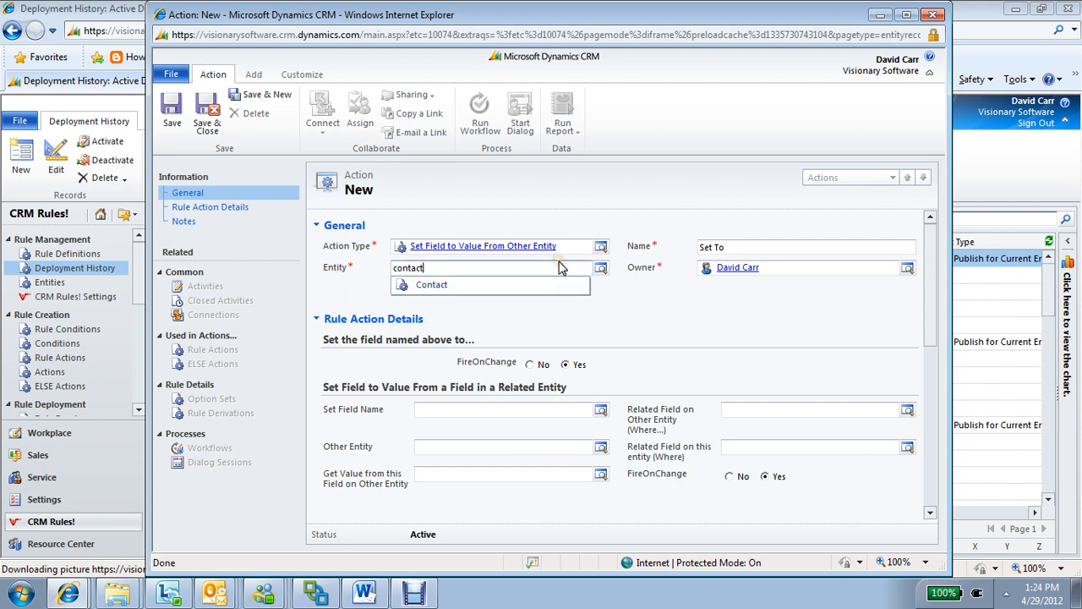
key(Tab)
Choose the Contact field Address 1: City as the Set Field Name
click(505, 419)
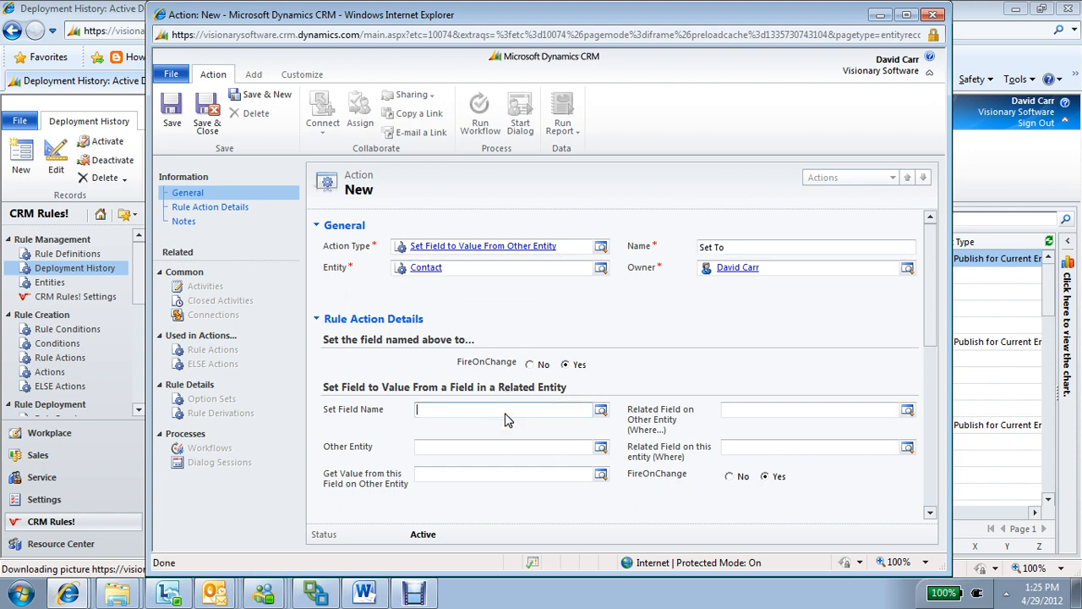
click(601, 412)
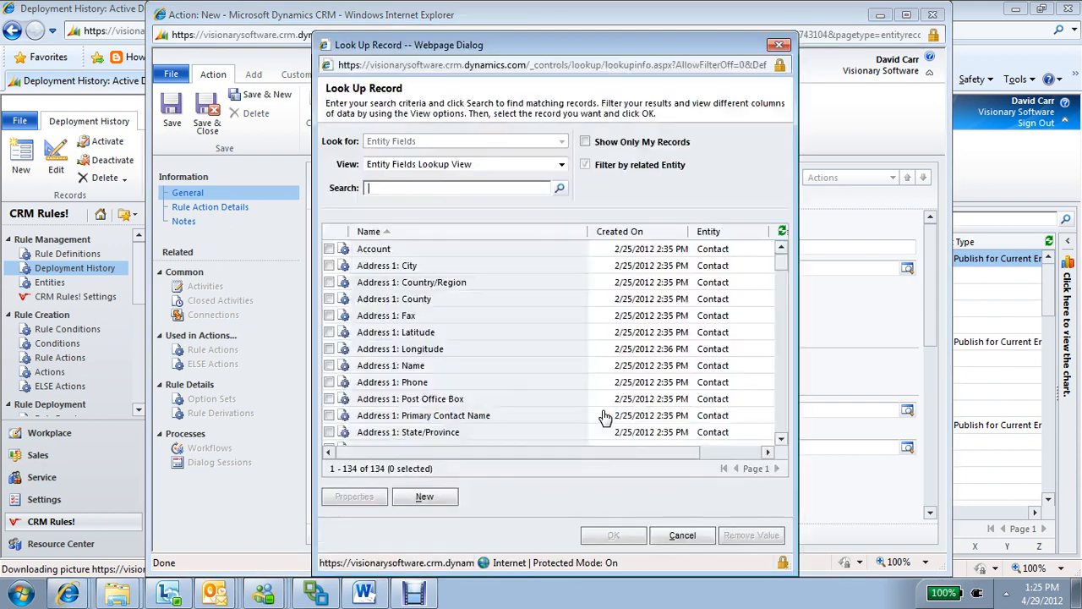
click(487, 367)
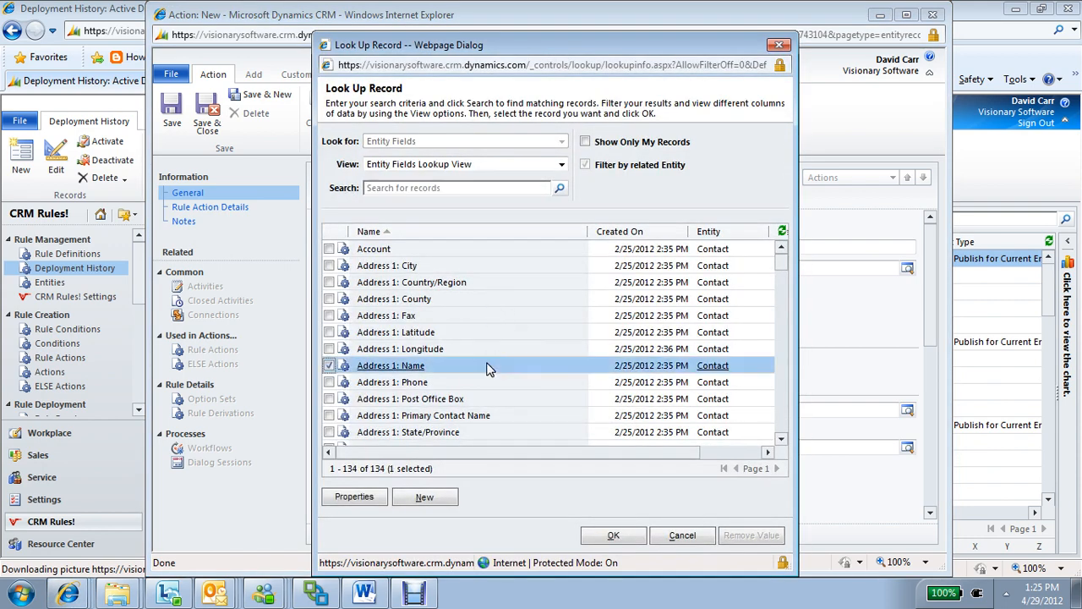
click(489, 267)
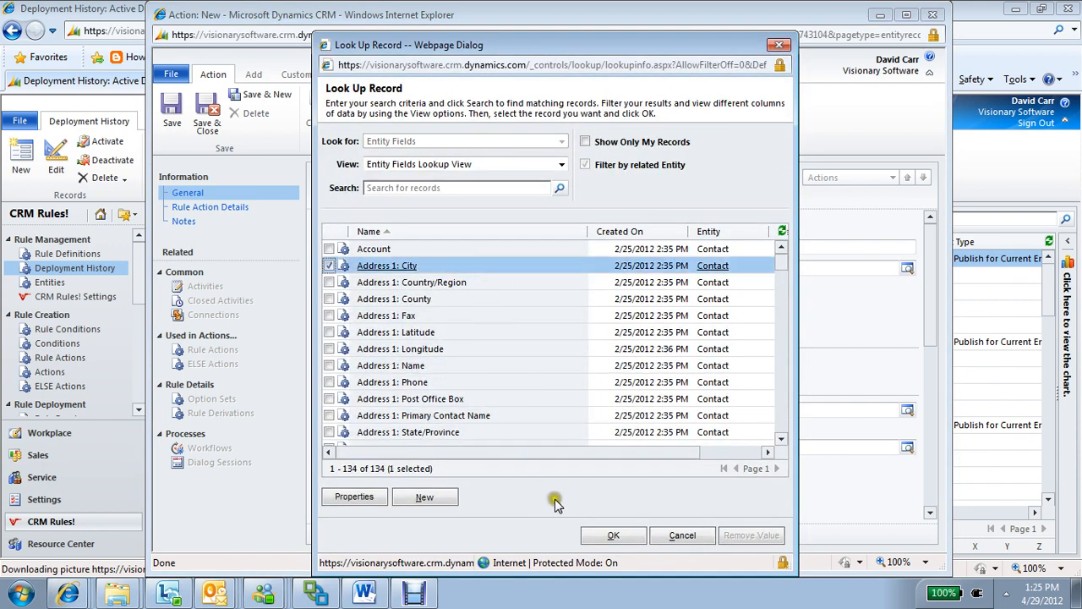
click(594, 538)
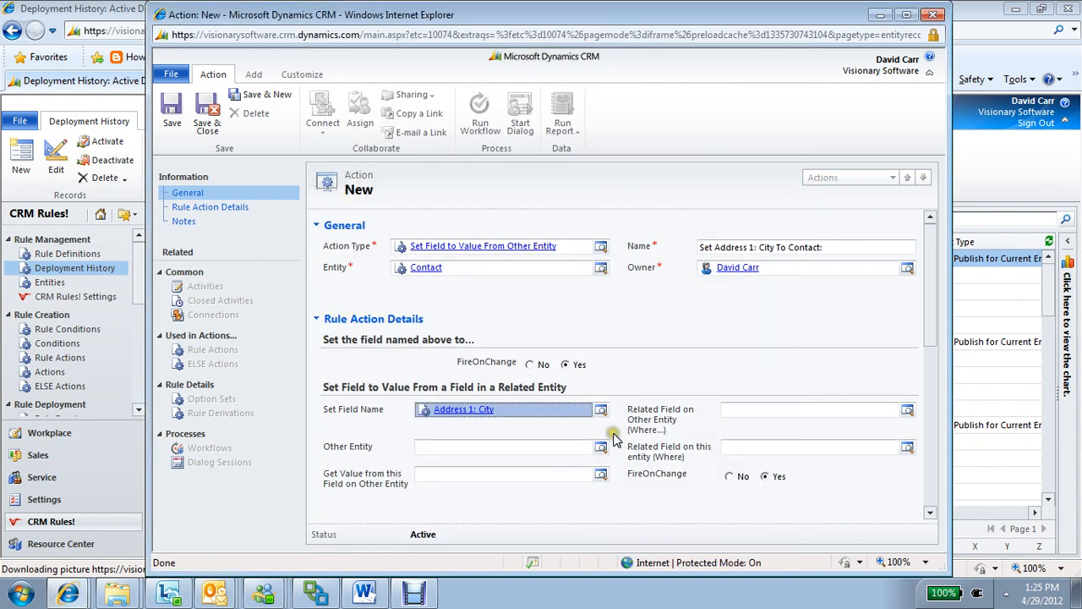
Set Other Entity to Account and take the value from its Address 1: City field
click(559, 448)
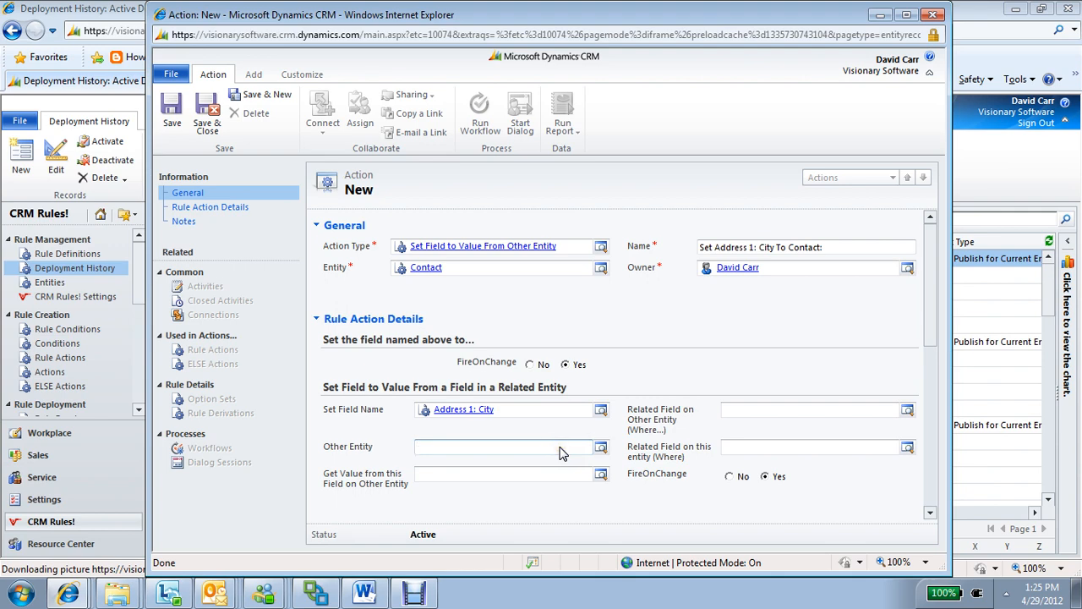
text(account)
key(Tab)
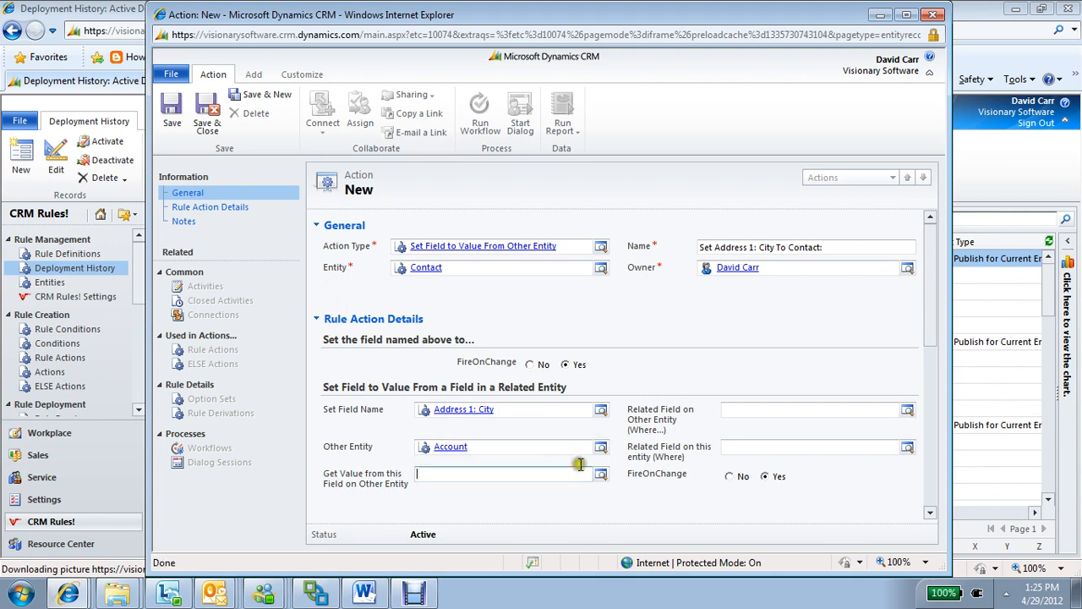
click(601, 474)
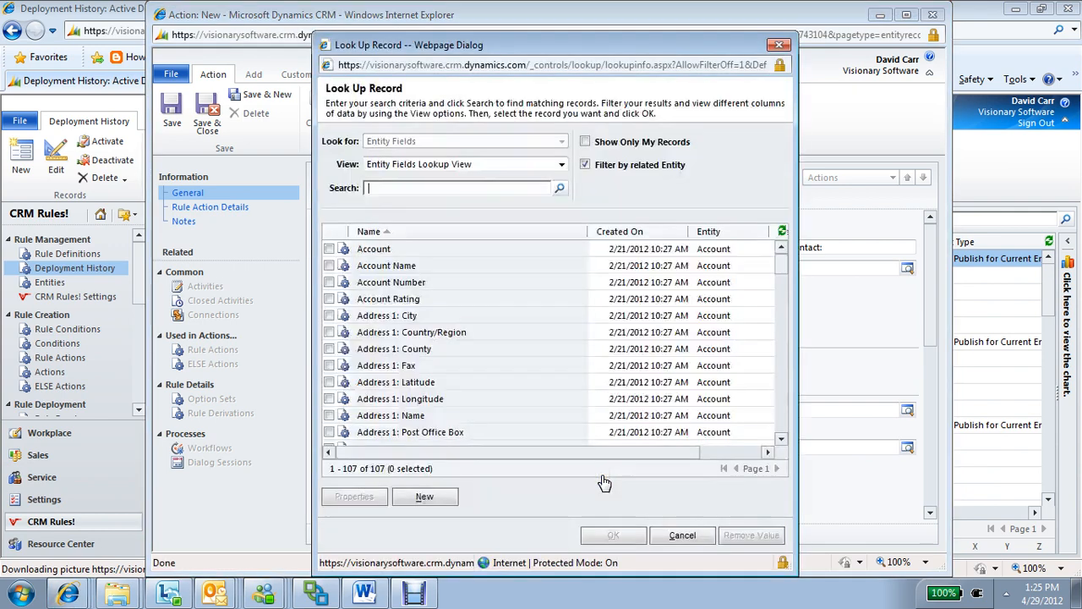
double_click(505, 315)
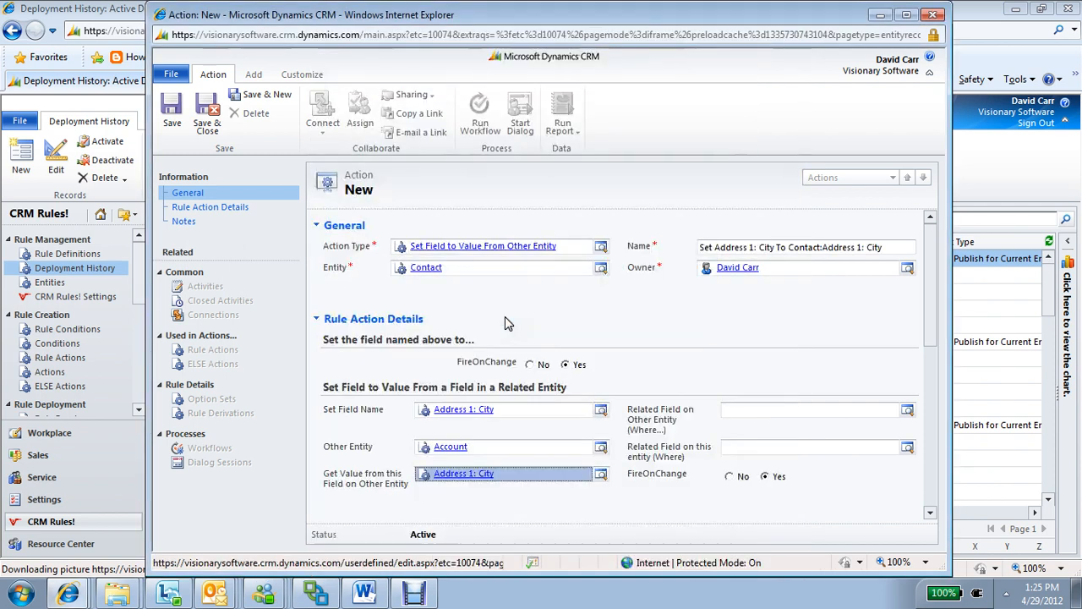
Set Related Field on Other Entity to the Account entity's Account field
click(738, 413)
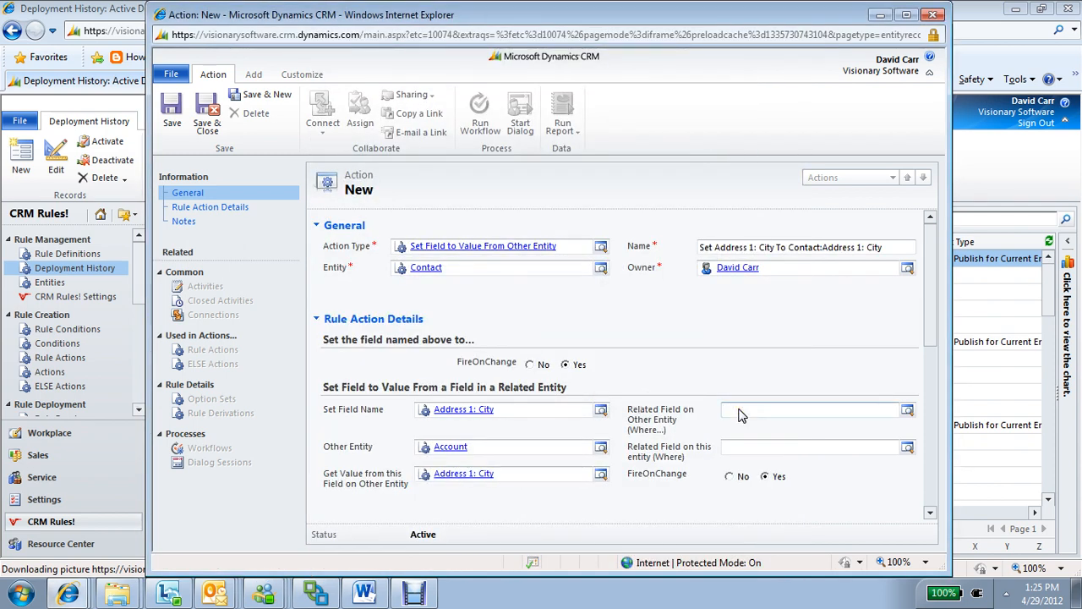
drag(739, 410, 870, 421)
click(908, 410)
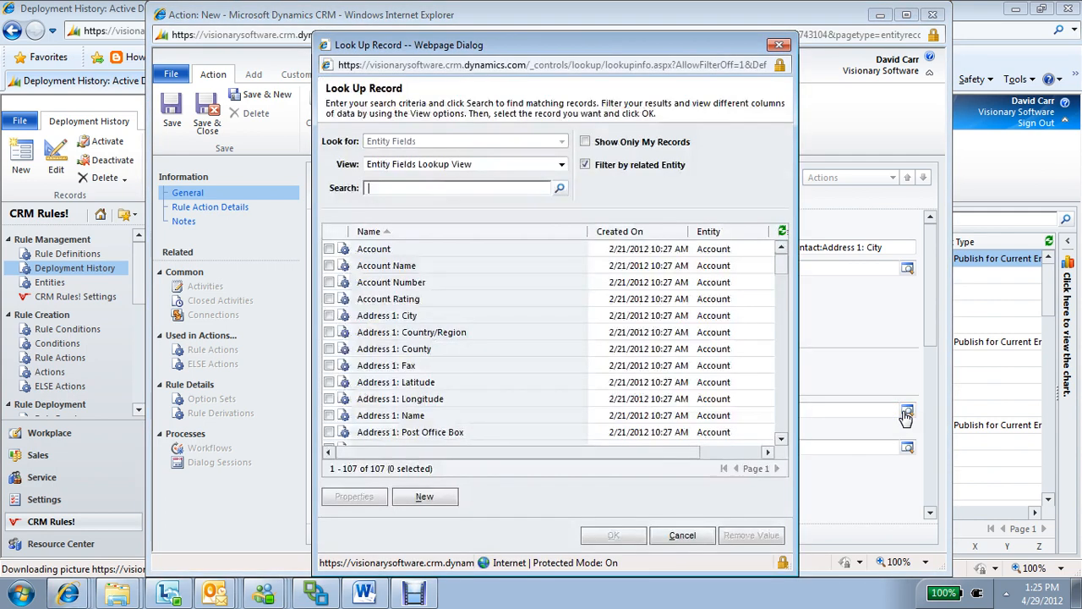
click(464, 247)
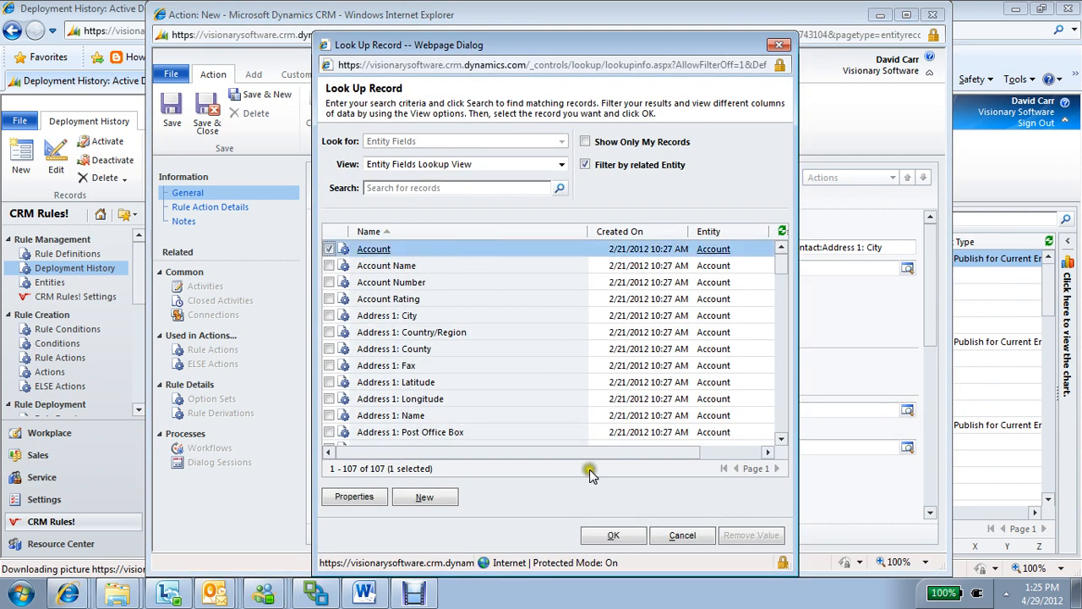
click(613, 535)
Set Related Field on this entity to Parent Customer, then save and close the action
click(900, 448)
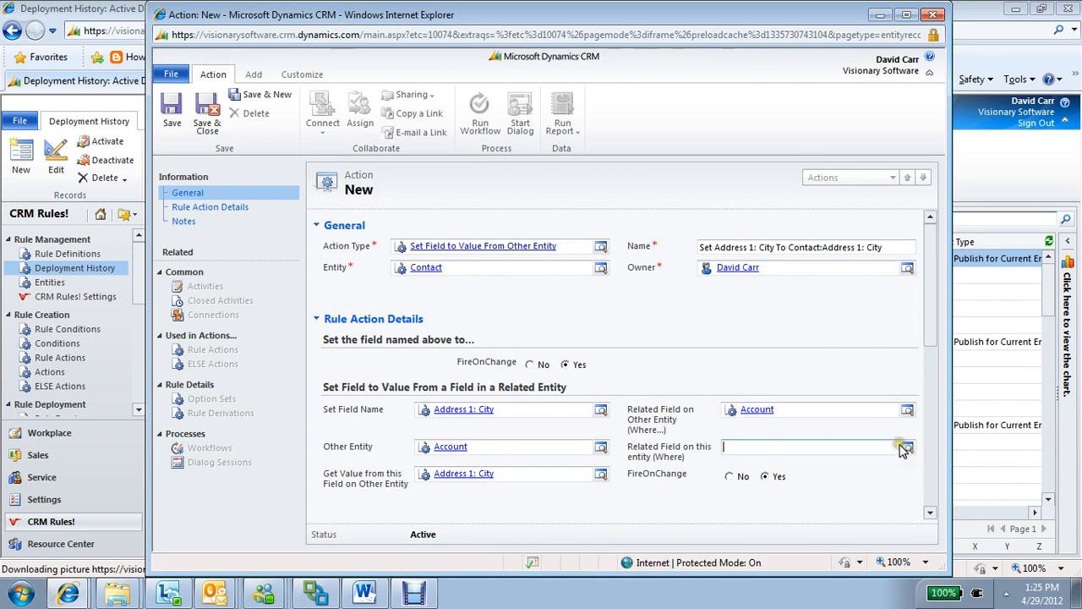
click(906, 447)
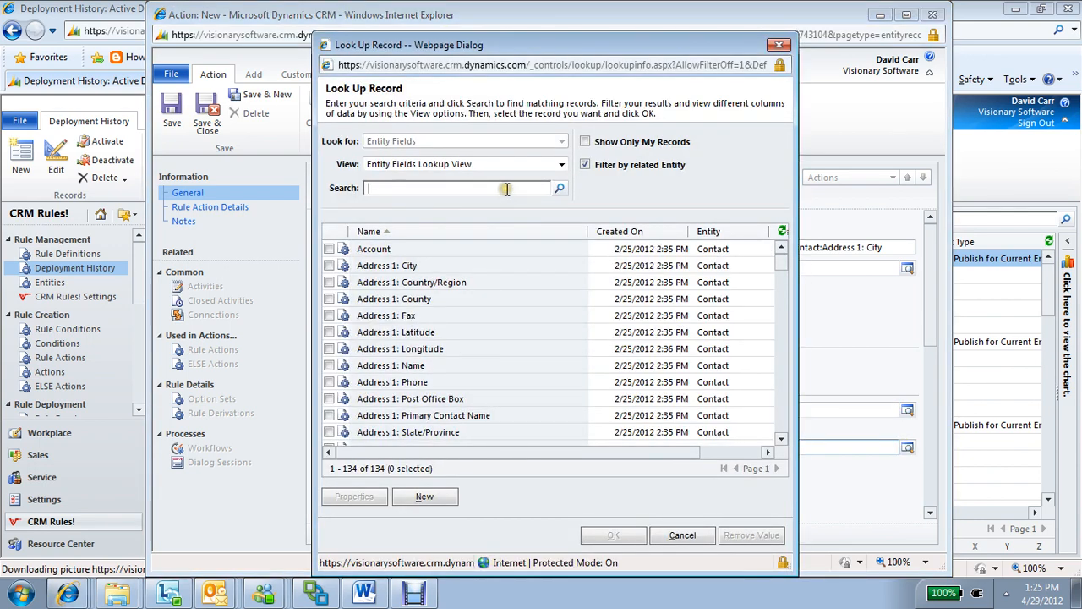
text(par)
key(Return)
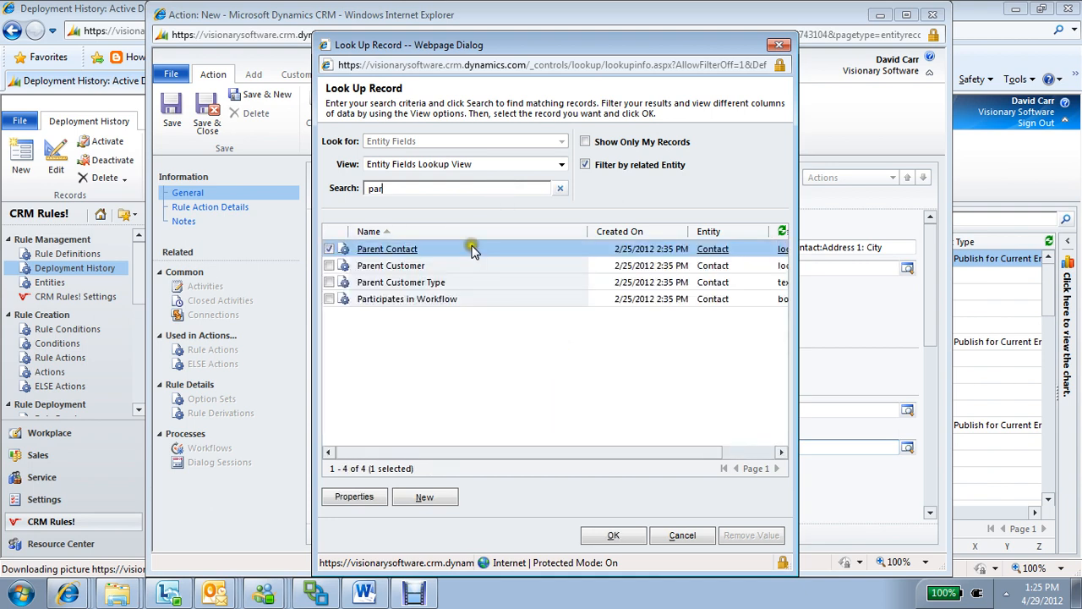
click(464, 266)
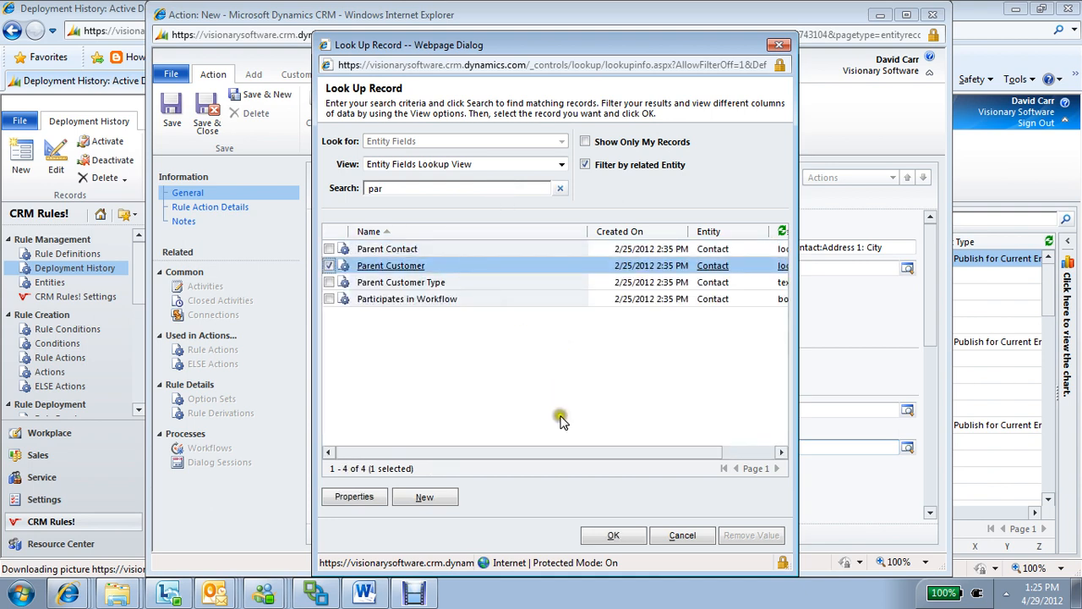
click(614, 534)
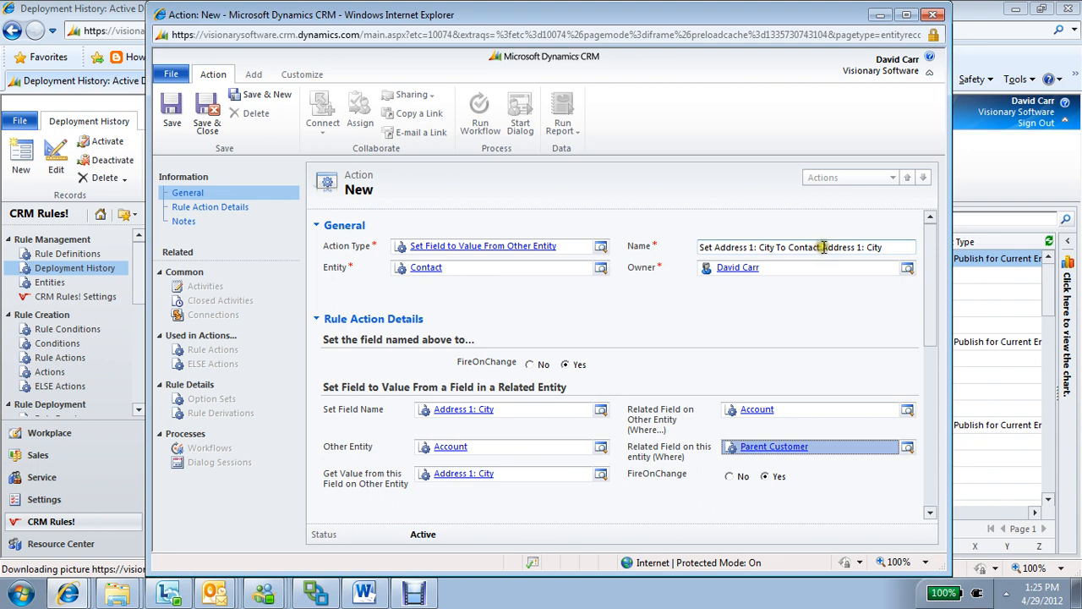
click(207, 127)
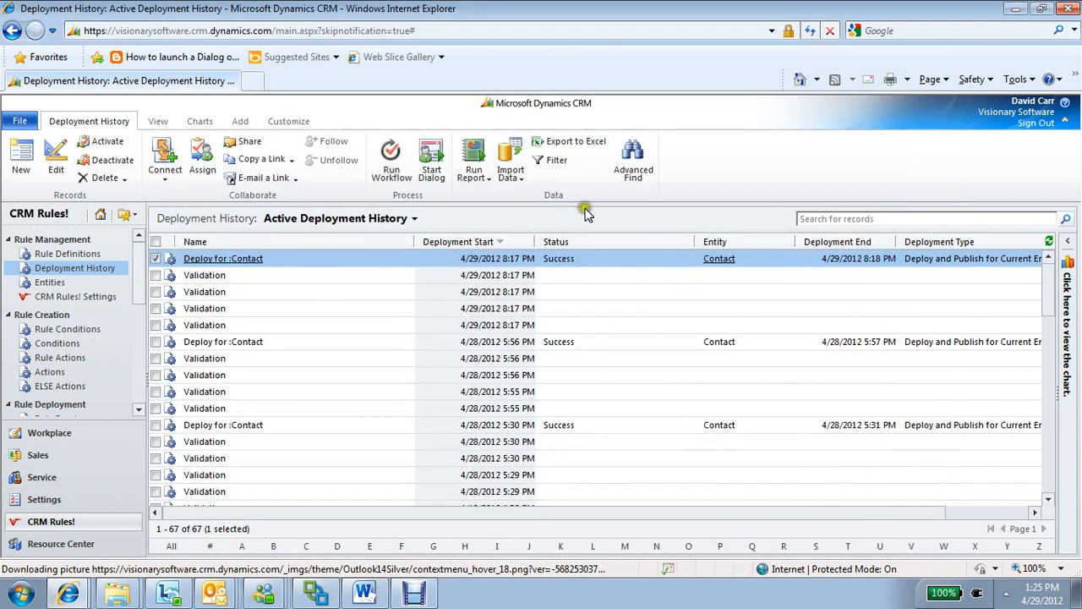
Create a new rule definition named Show Code for the Contact entity
click(112, 254)
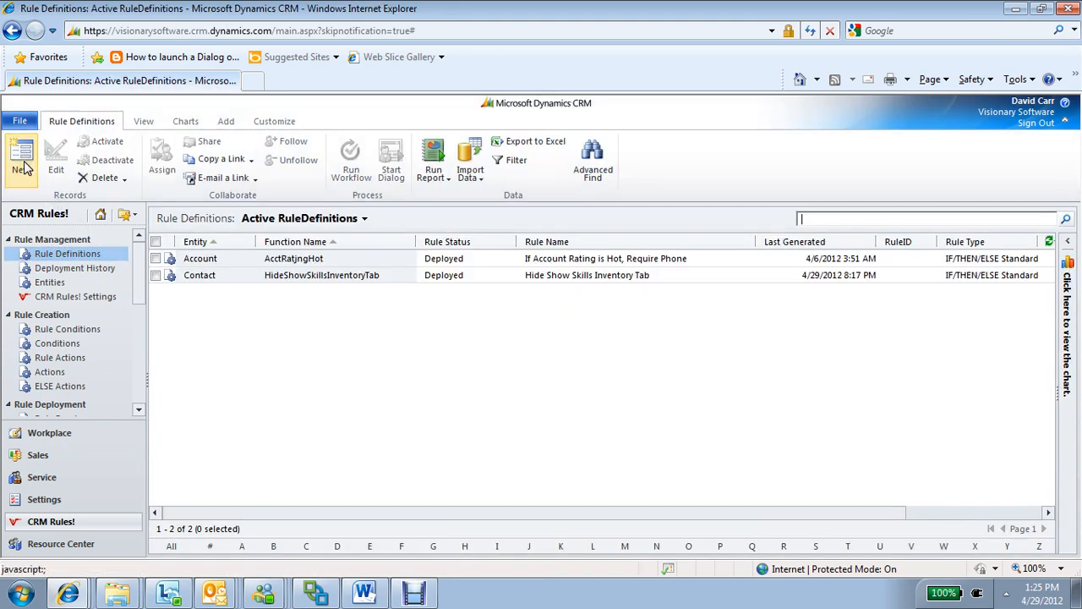
click(21, 161)
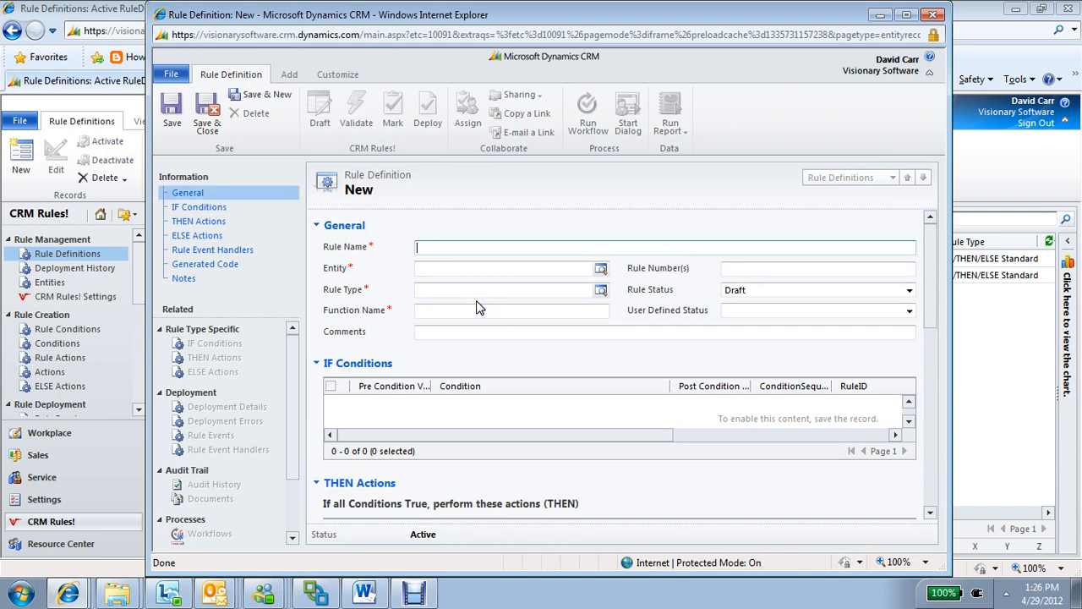
text(Show Code)
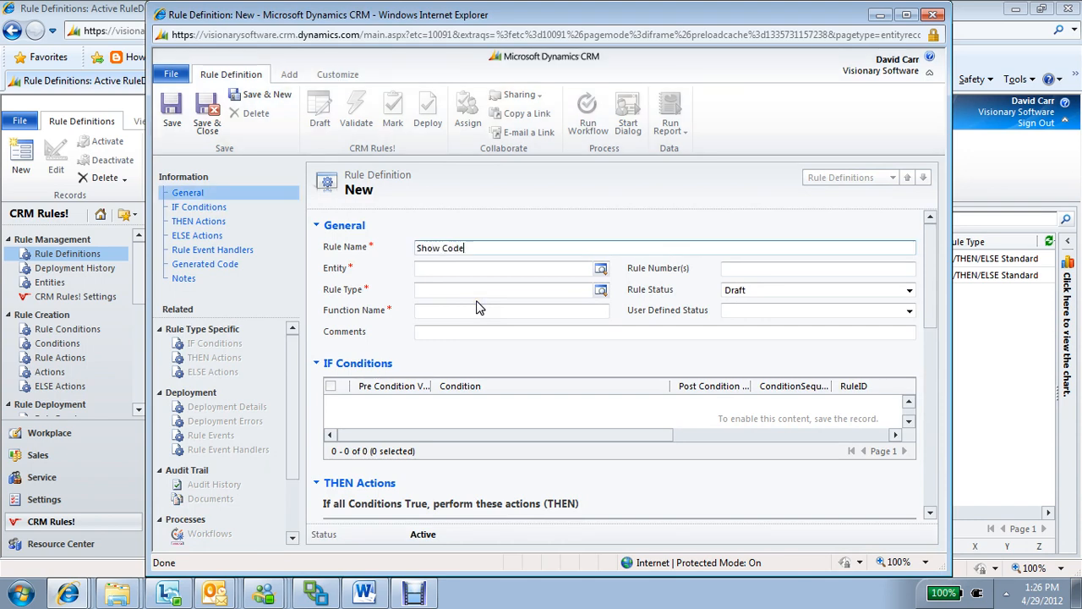
key(Tab)
text(cont)
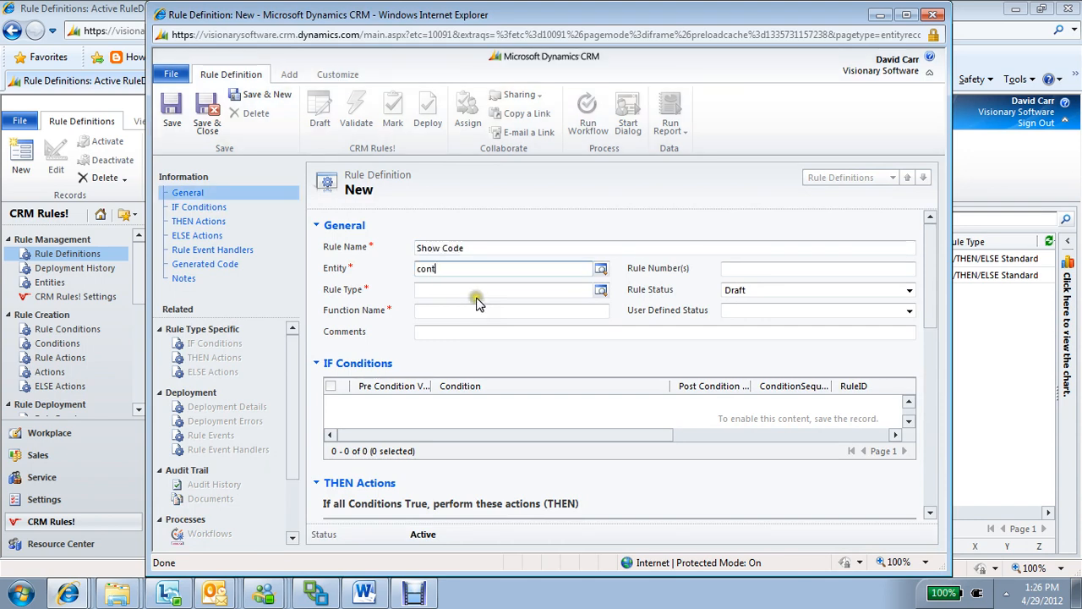
text(act)
key(Tab)
Set the rule type to IF/THEN/ELSE Standard Rule and the function name to Test, then save the rule definition
text(if)
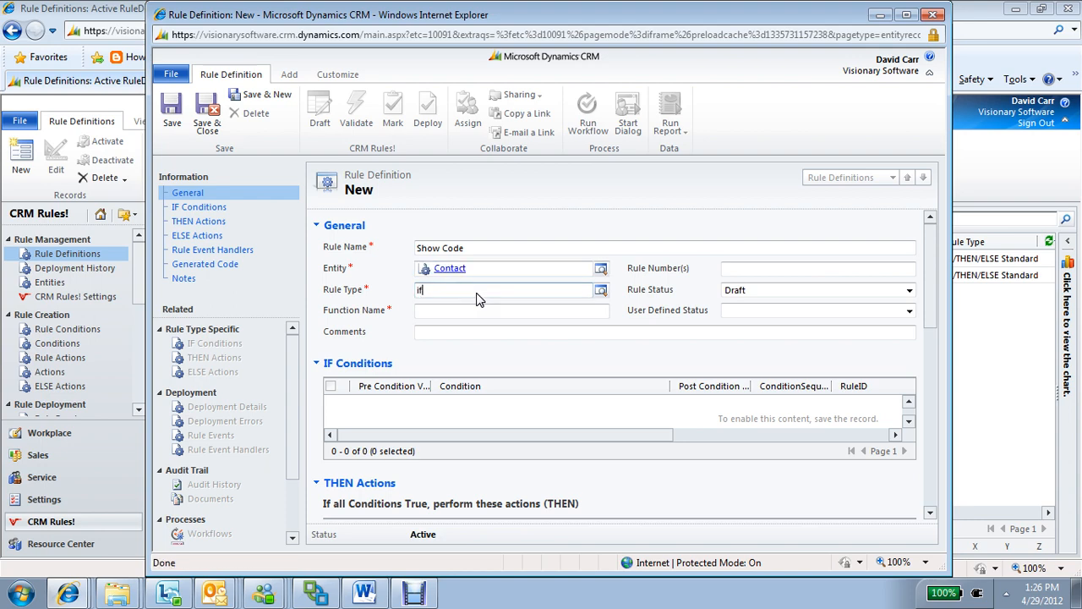
key(Tab)
text(Test)
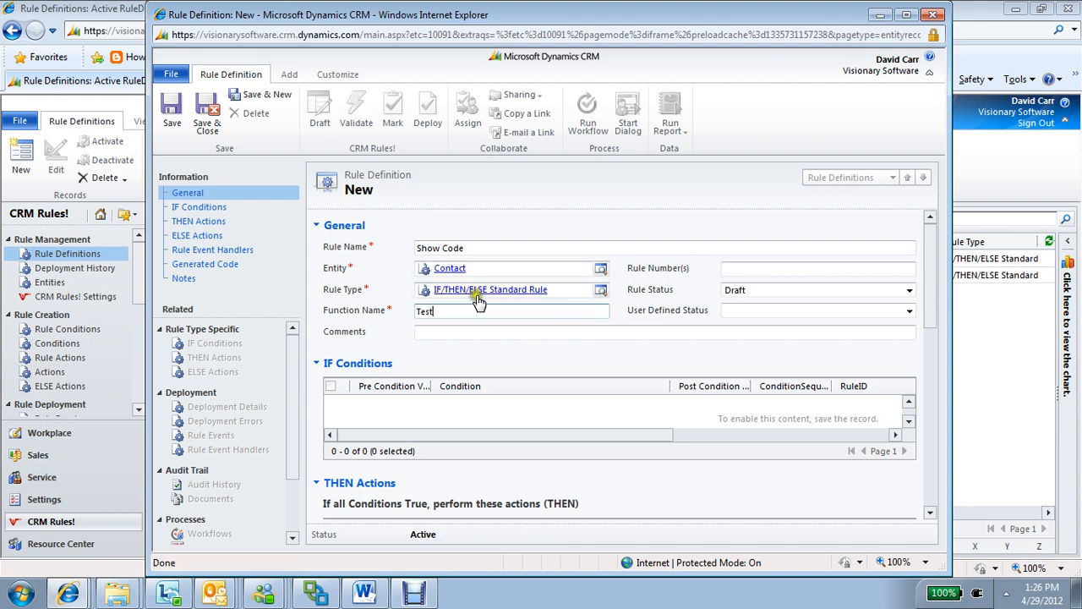
key(Tab)
click(177, 123)
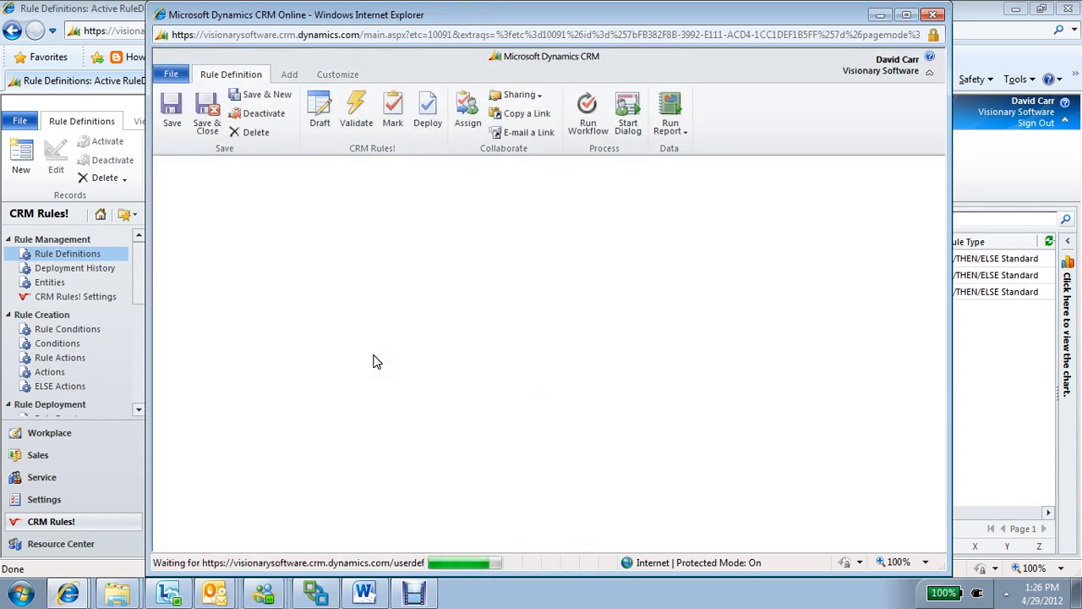
Start a new THEN rule action for the Show Code rule and set its Action to Set Parent Customer Type To Contact:Account Rating
click(440, 510)
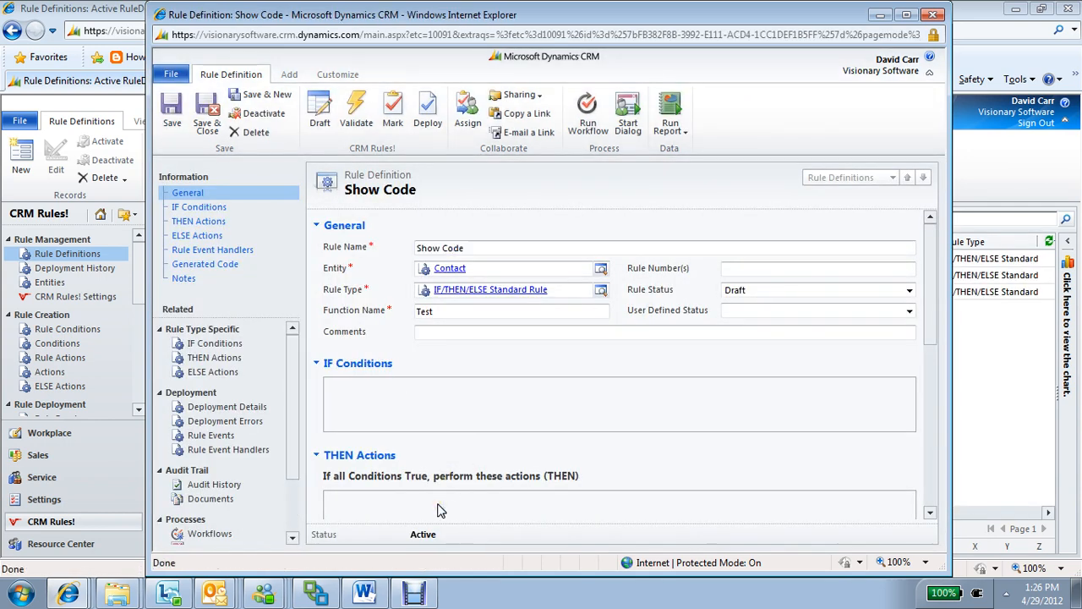
click(438, 508)
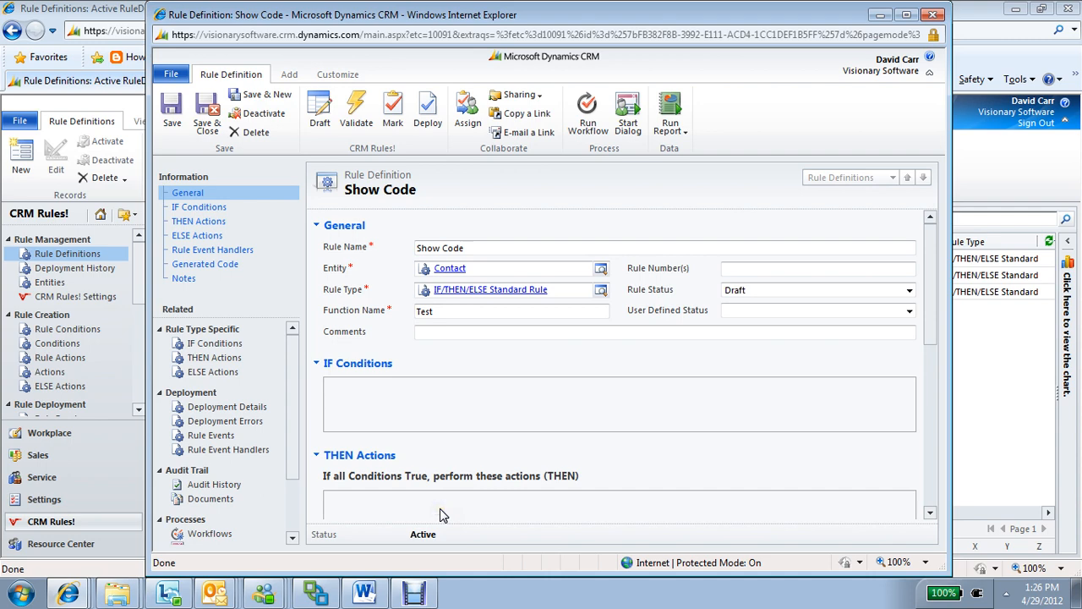
click(931, 513)
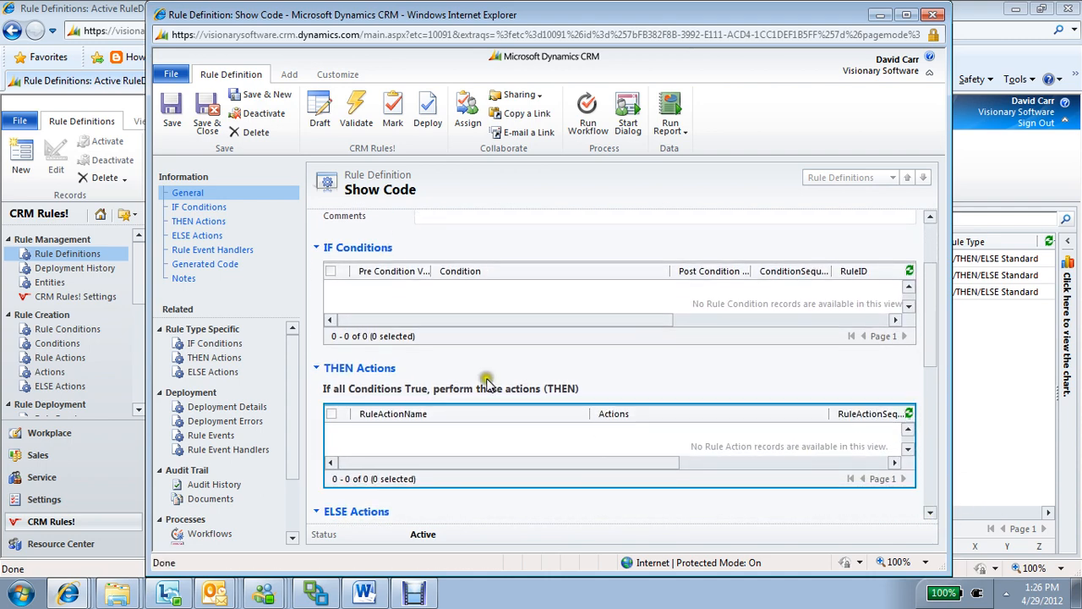
click(181, 124)
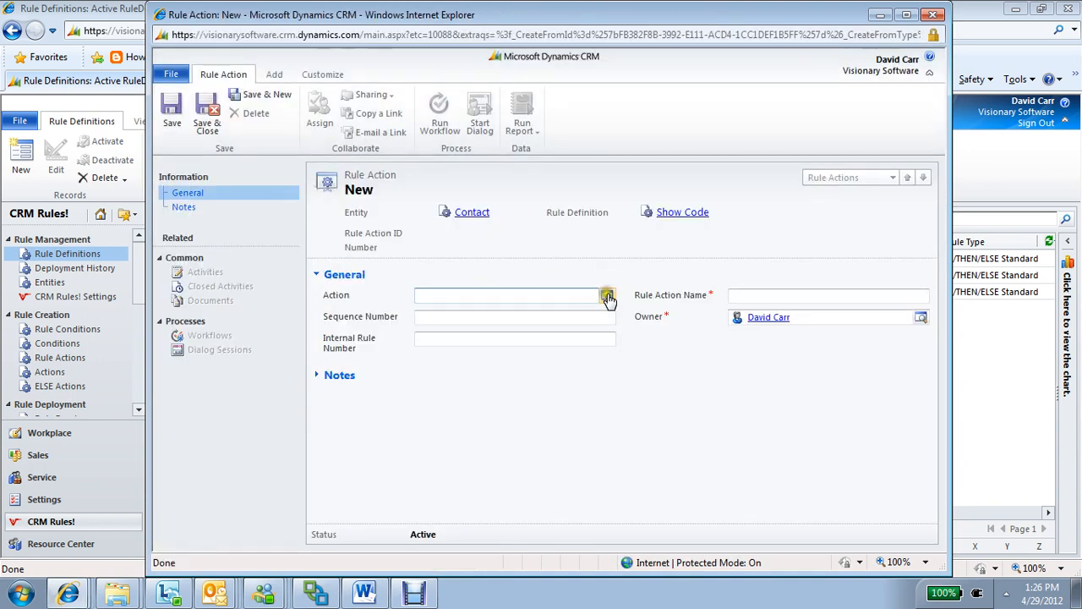
click(607, 294)
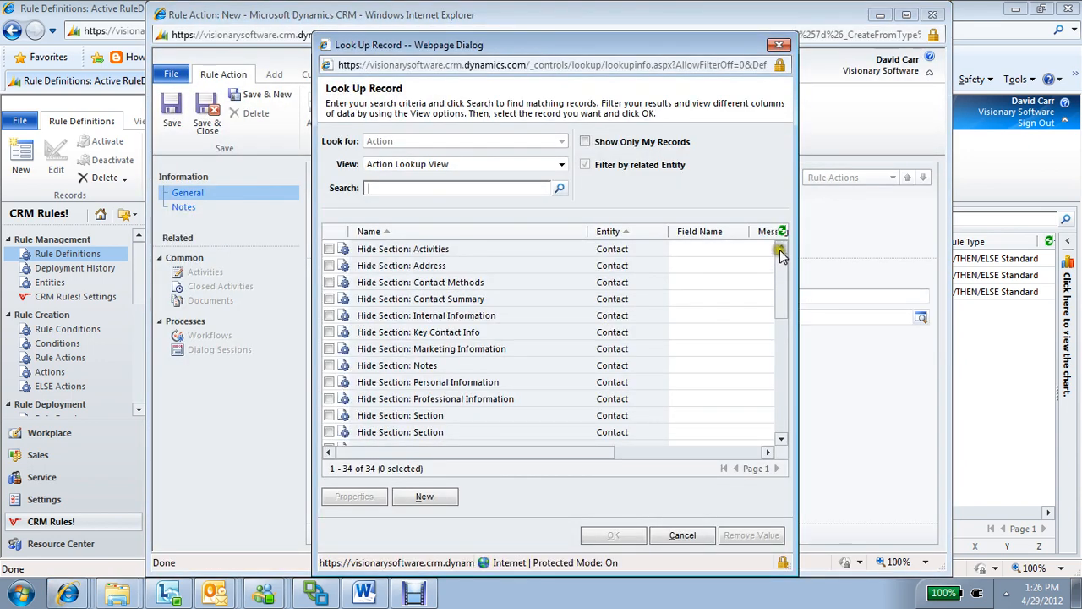
drag(780, 249, 780, 330)
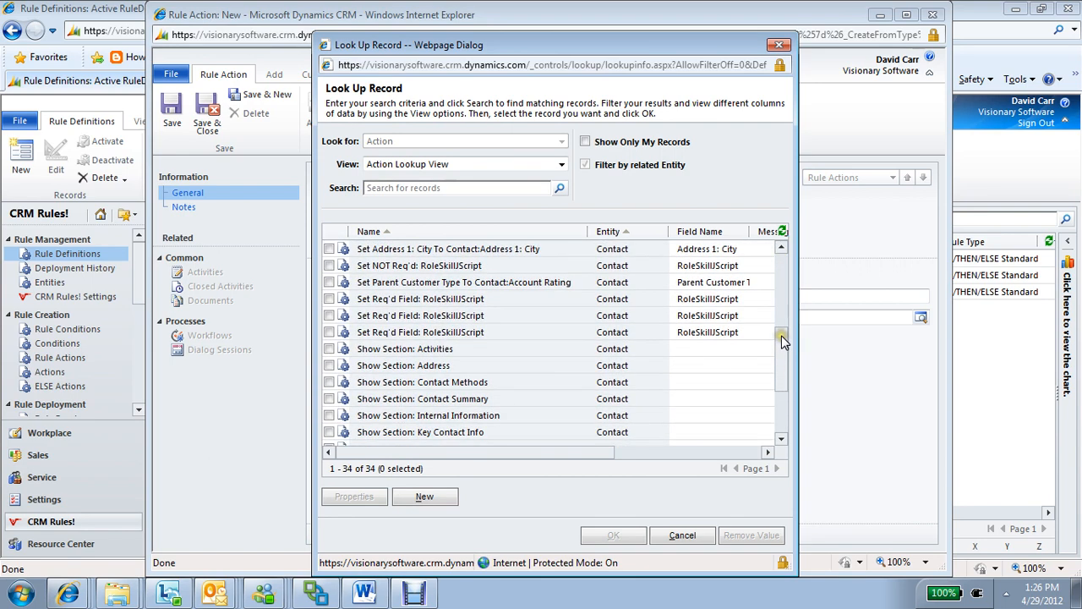
click(638, 286)
click(623, 535)
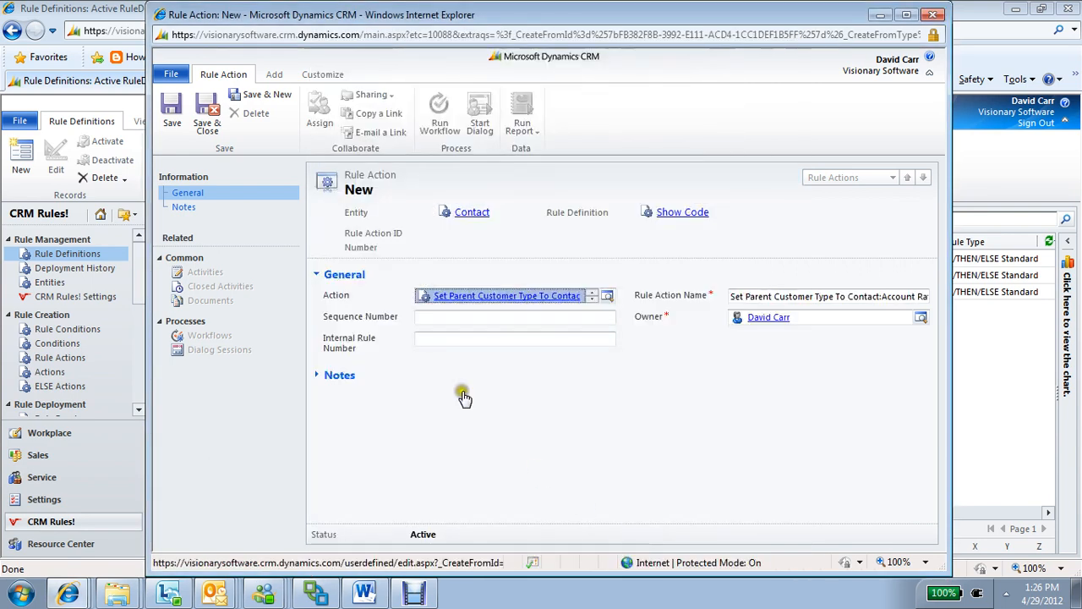
Save and close the new THEN rule action, then validate the Show Code rule definition
click(209, 127)
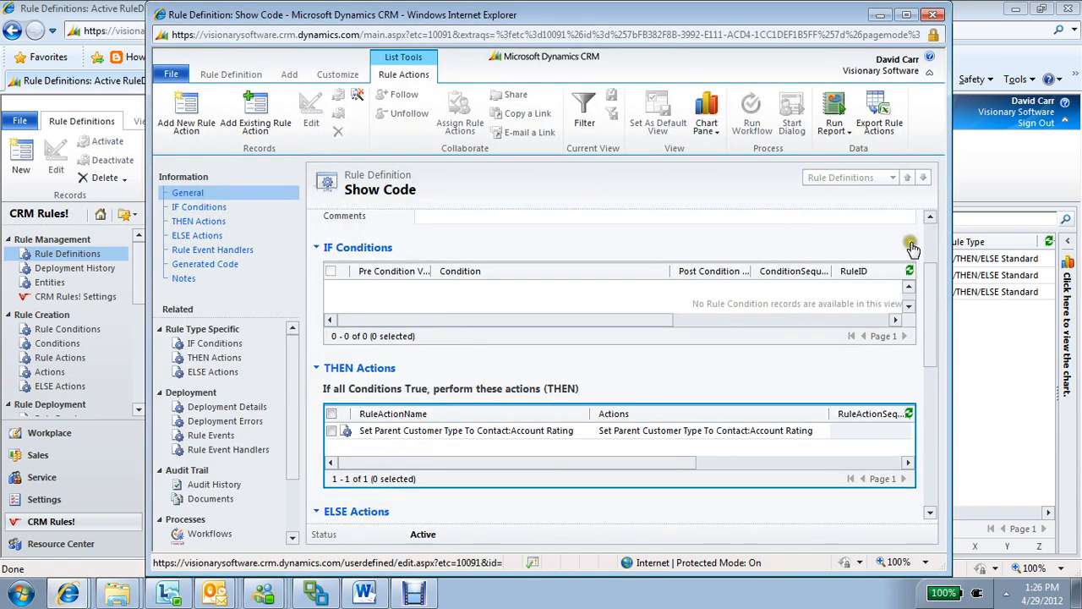
click(928, 238)
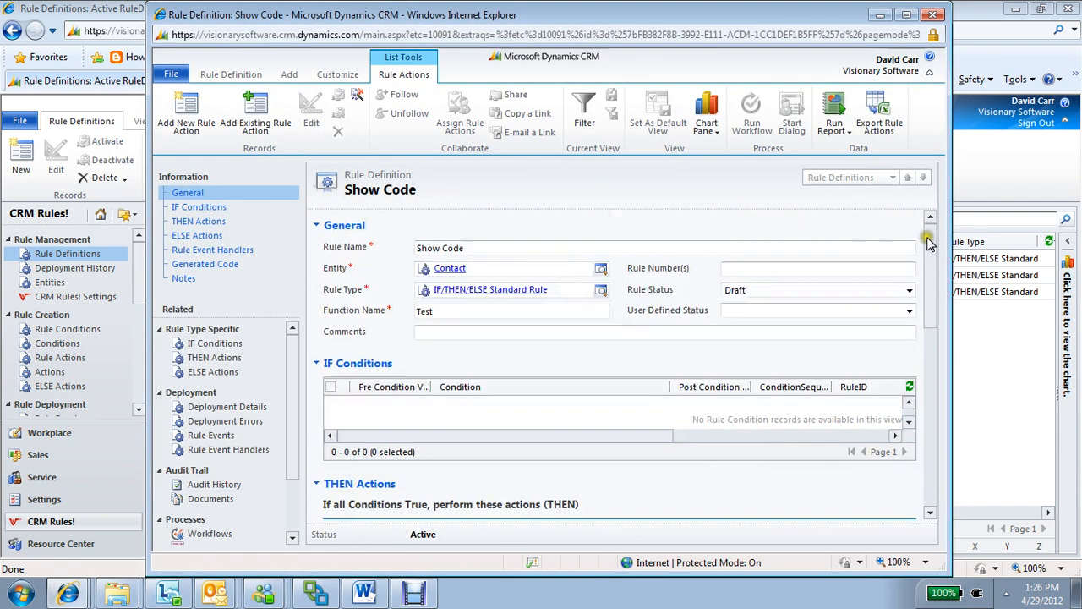
click(231, 74)
click(356, 118)
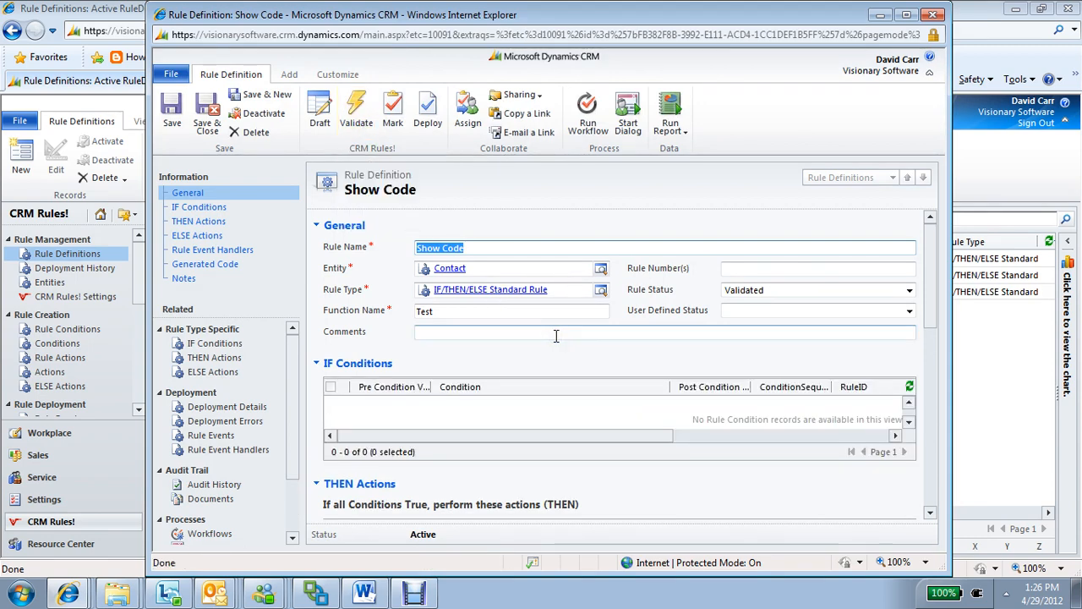
Examine the Show Code rule's generated code through the request callback function, highlighting the line that sets the parentcustomeridtype value
click(230, 264)
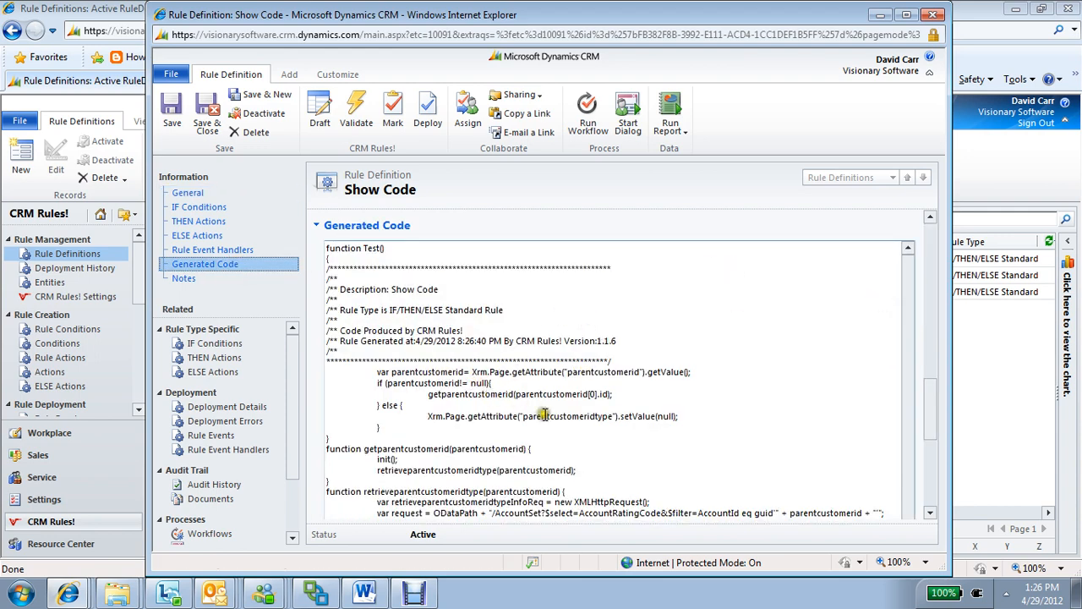
drag(928, 415, 931, 459)
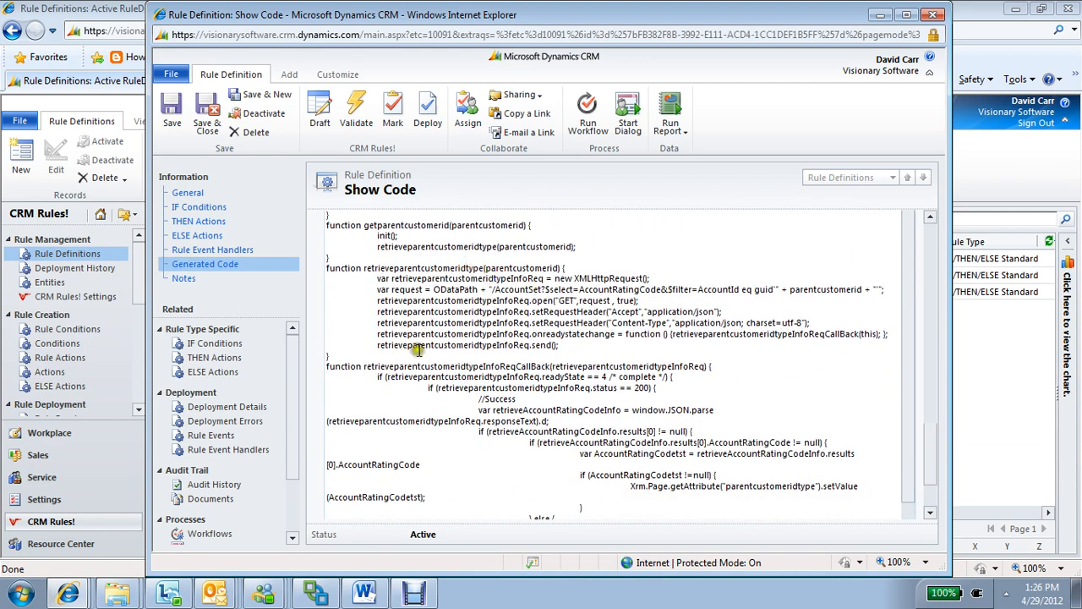
drag(499, 367, 526, 367)
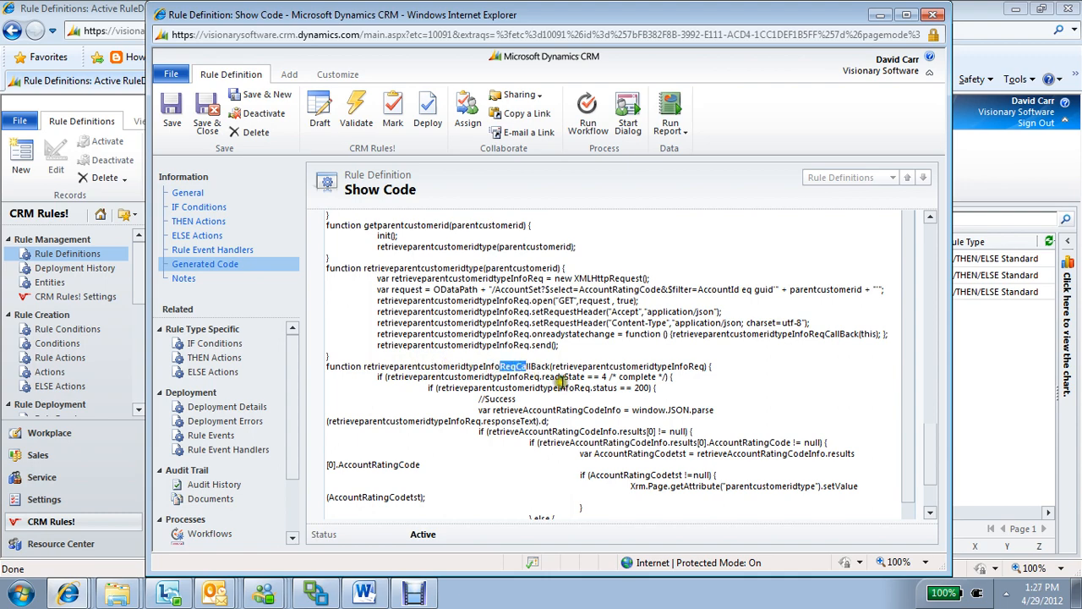
click(576, 385)
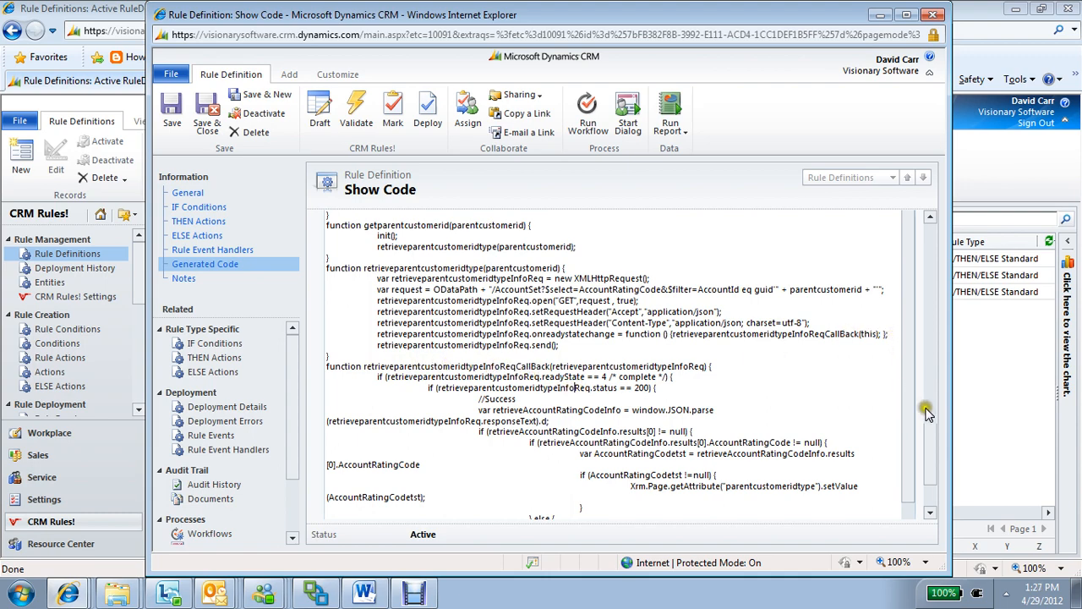
scroll(930, 422, up, 3)
scroll(930, 416, down, 3)
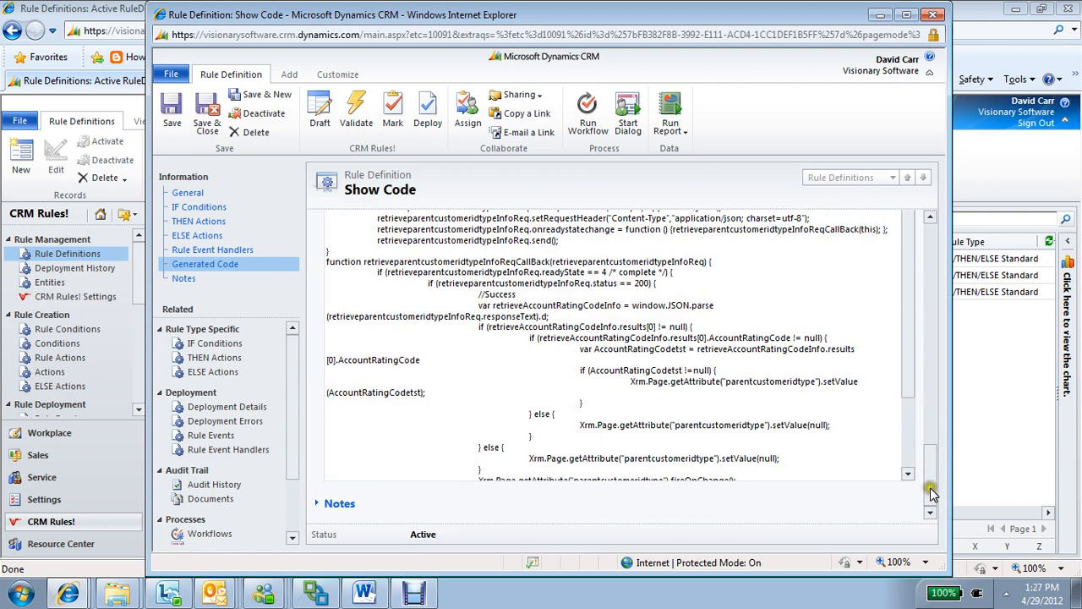
scroll(909, 405, down, 2)
scroll(909, 404, down, 2)
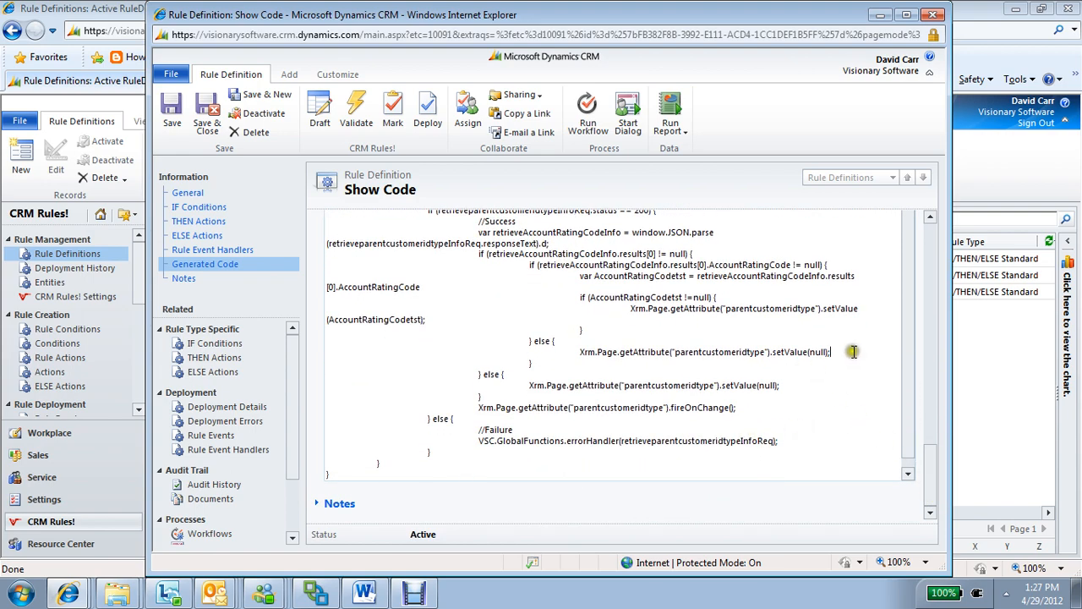
click(872, 310)
drag(872, 310, 643, 303)
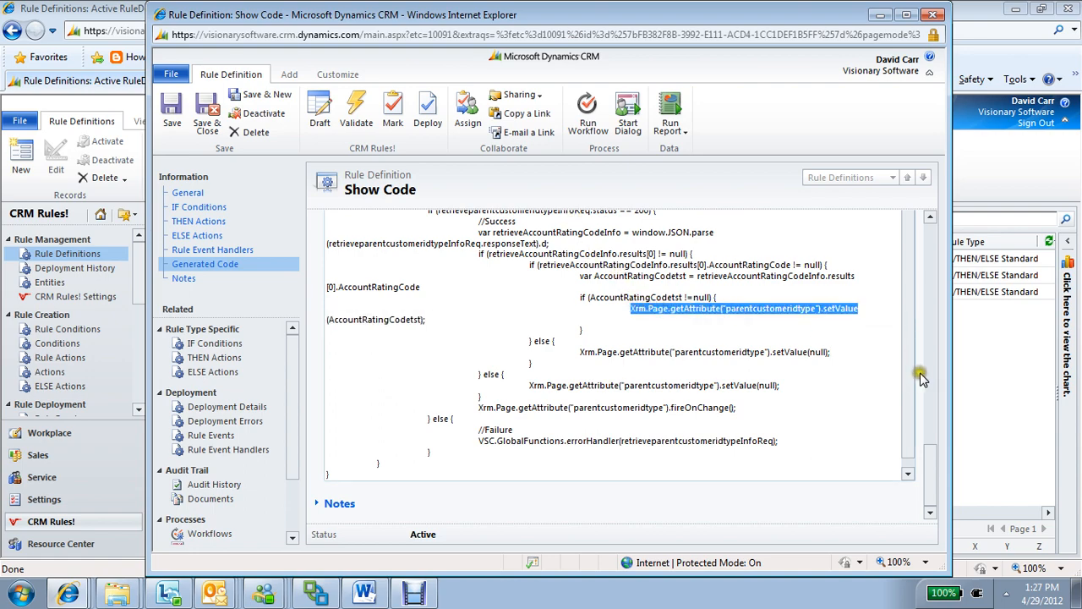
Review the header comment block at the start of the generated code, then close the Show Code rule definition
drag(934, 481, 930, 413)
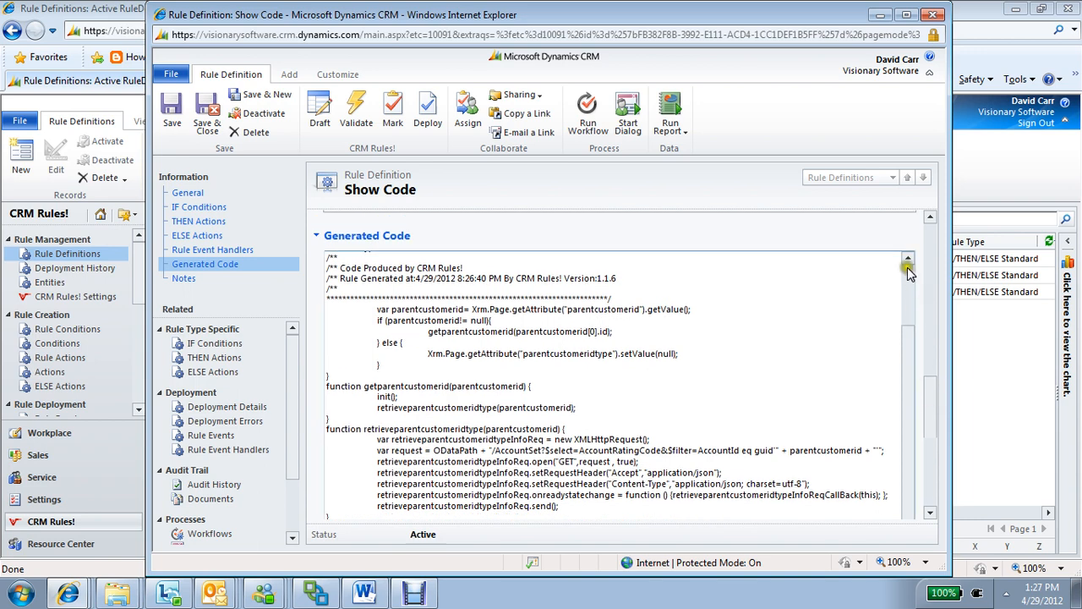
drag(908, 271, 908, 257)
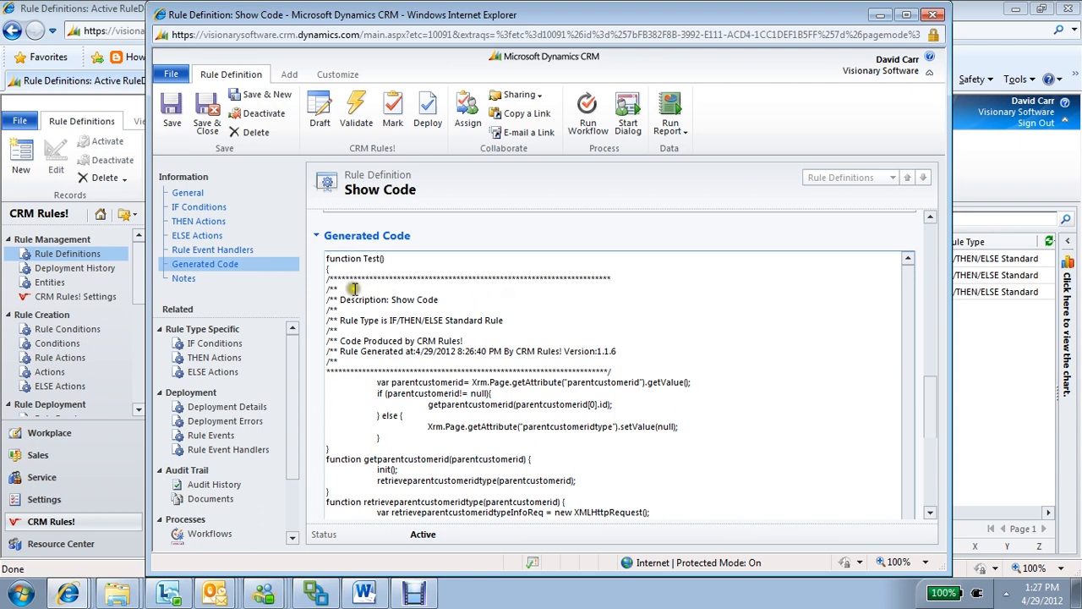
drag(327, 279, 597, 367)
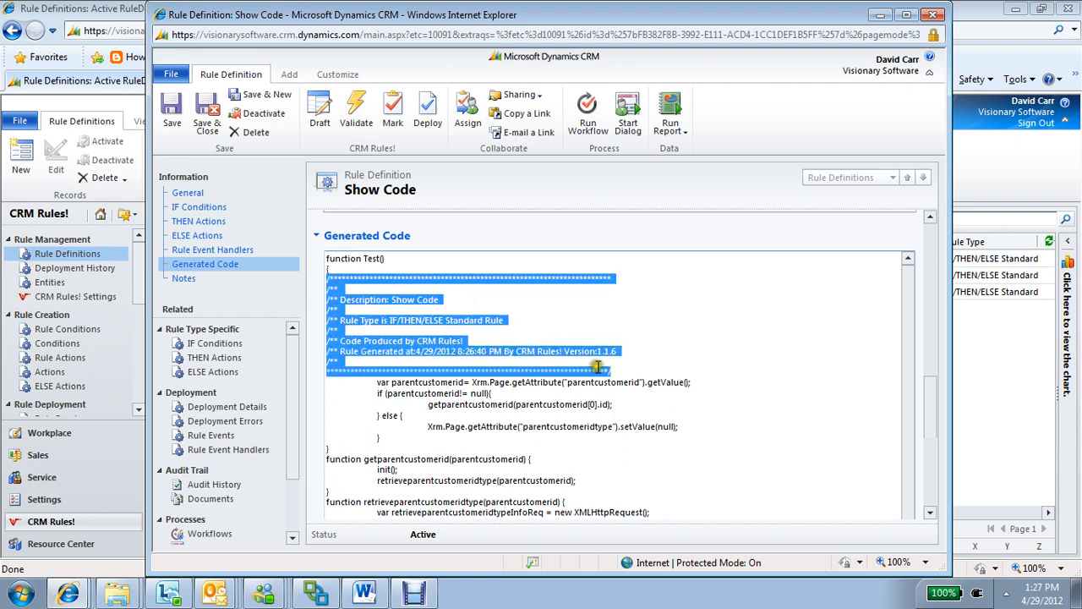
click(563, 421)
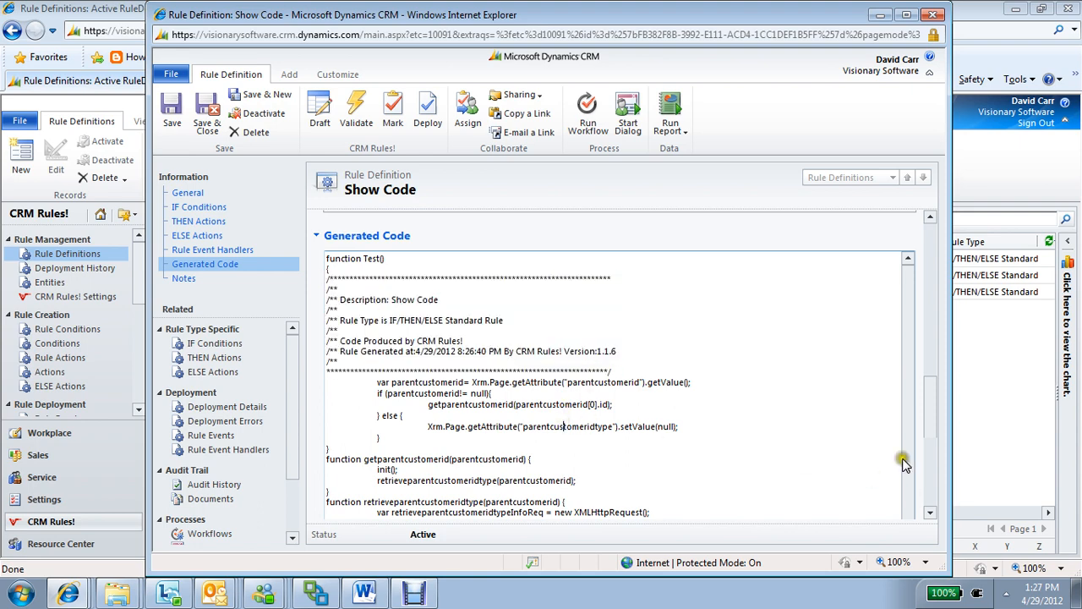
click(934, 16)
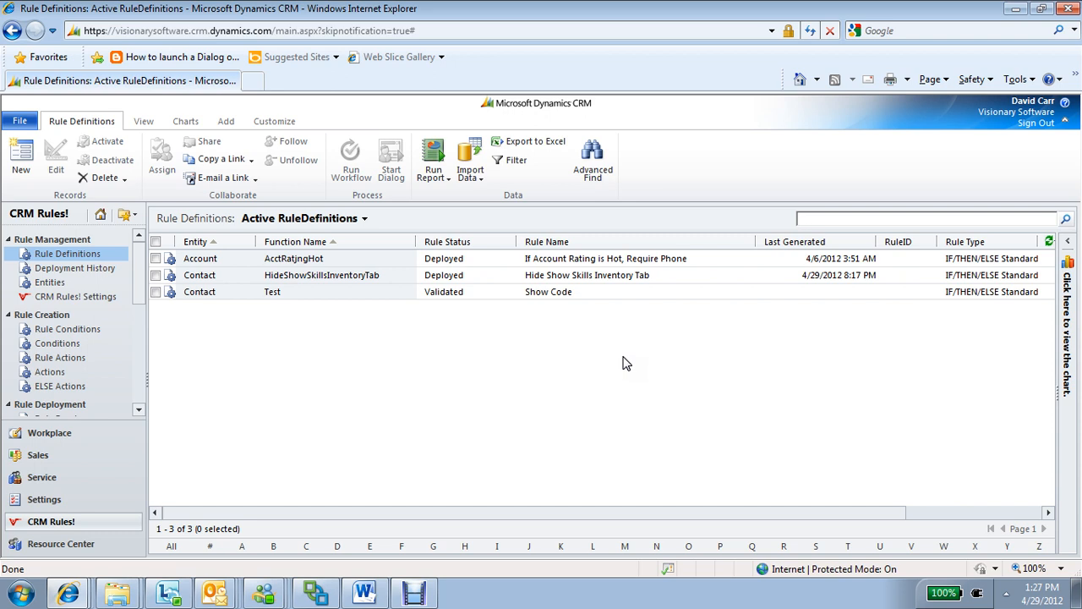
click(548, 424)
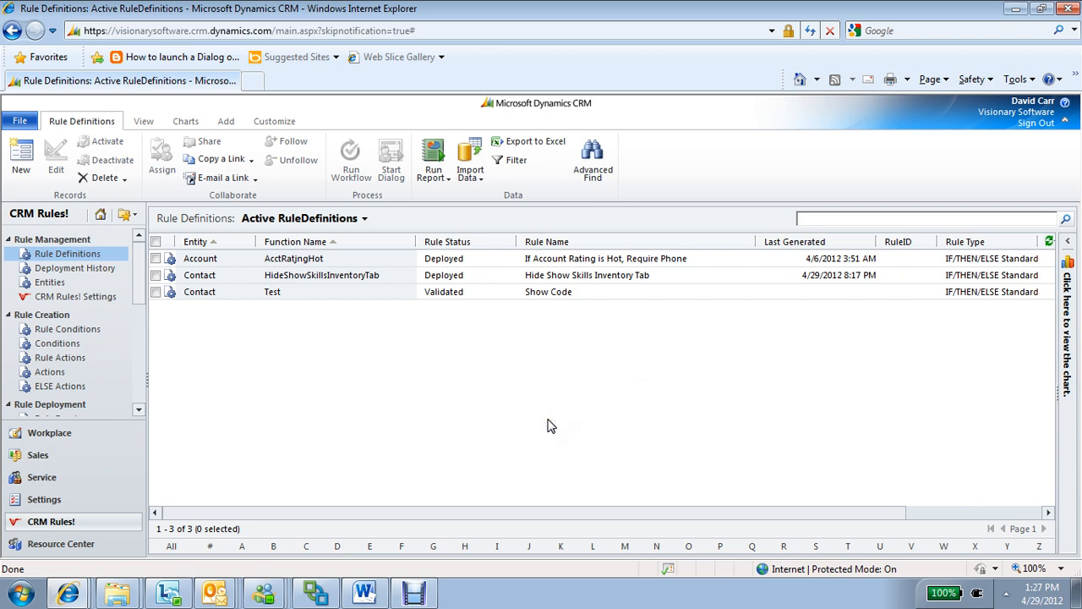